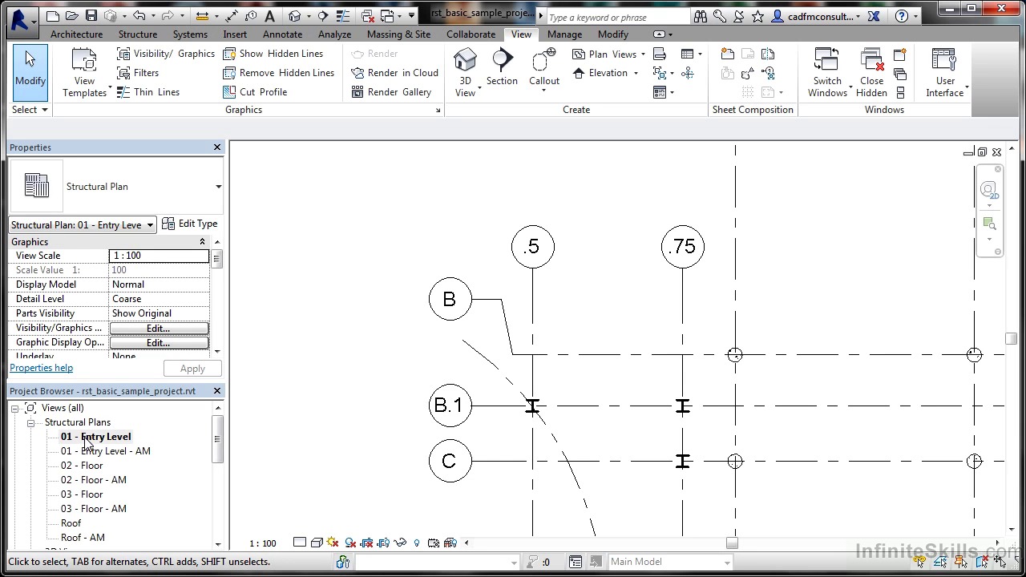
# Set the entry level plan to 1:50 and zoom in around grids B and B.1.
pyautogui.click(270, 545)
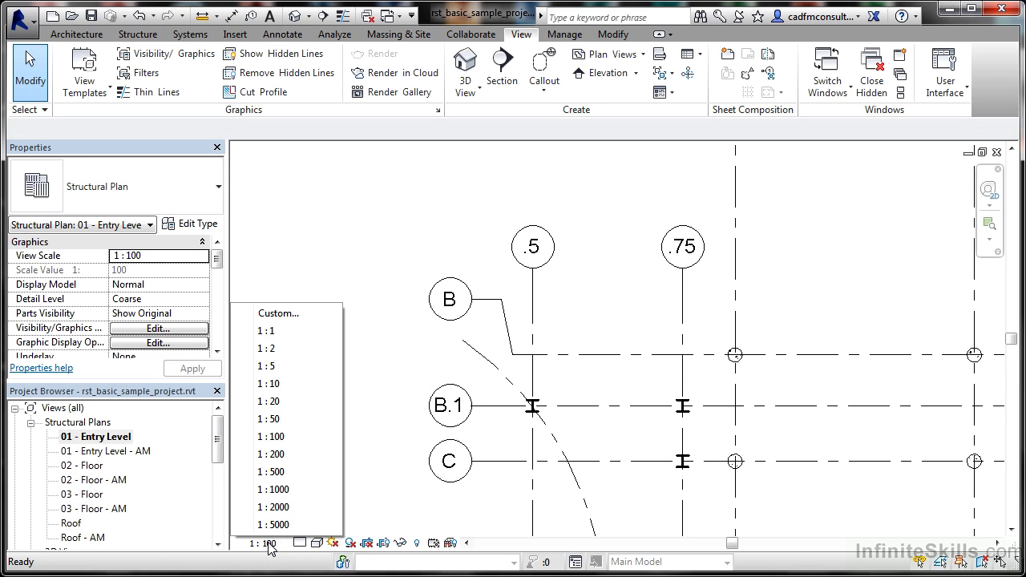
pyautogui.click(270, 419)
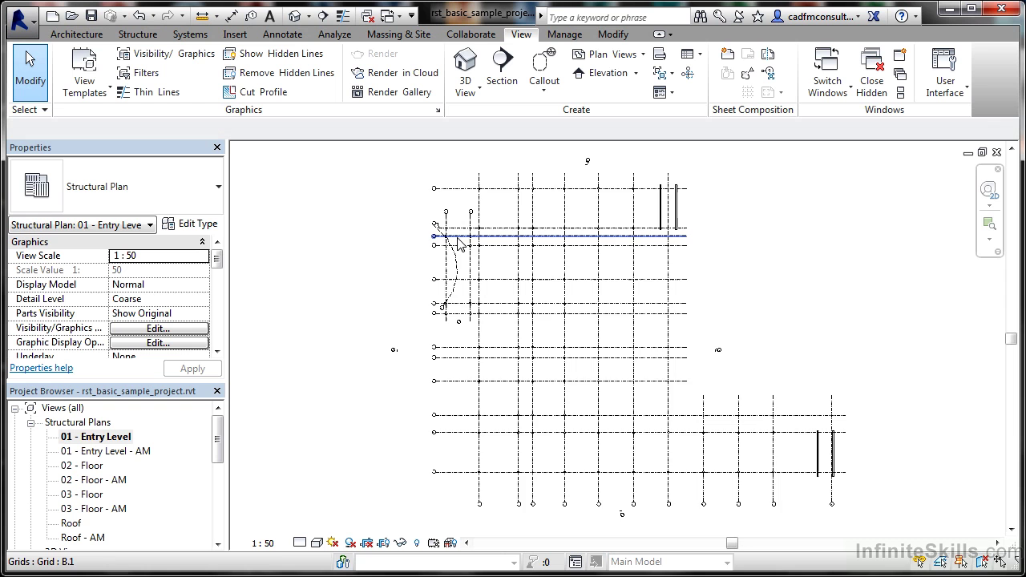
pyautogui.scroll(1, 456, 238)
pyautogui.scroll(5, 455, 239)
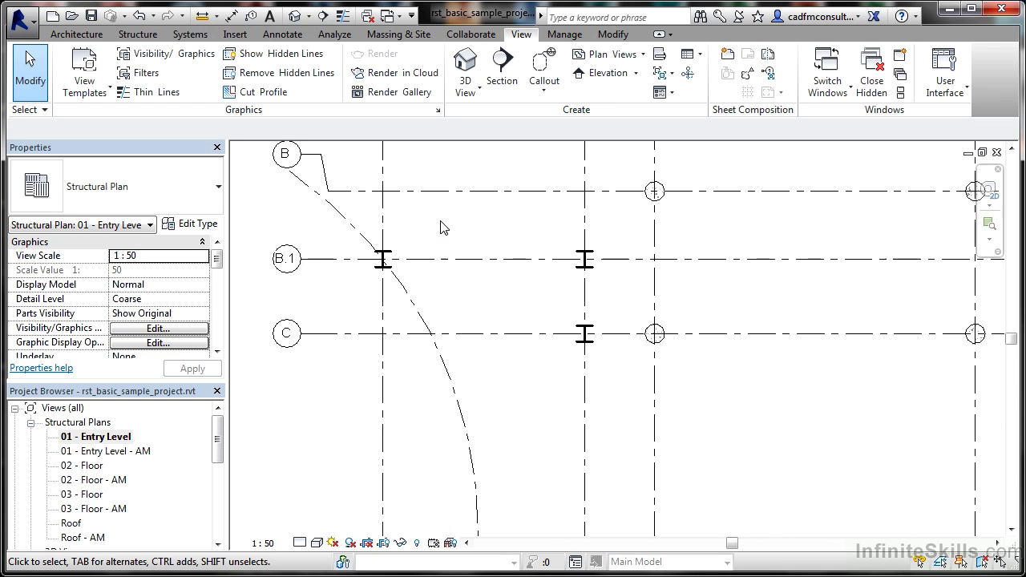
pyautogui.moveTo(442, 222); pyautogui.dragTo(568, 383, button='middle')
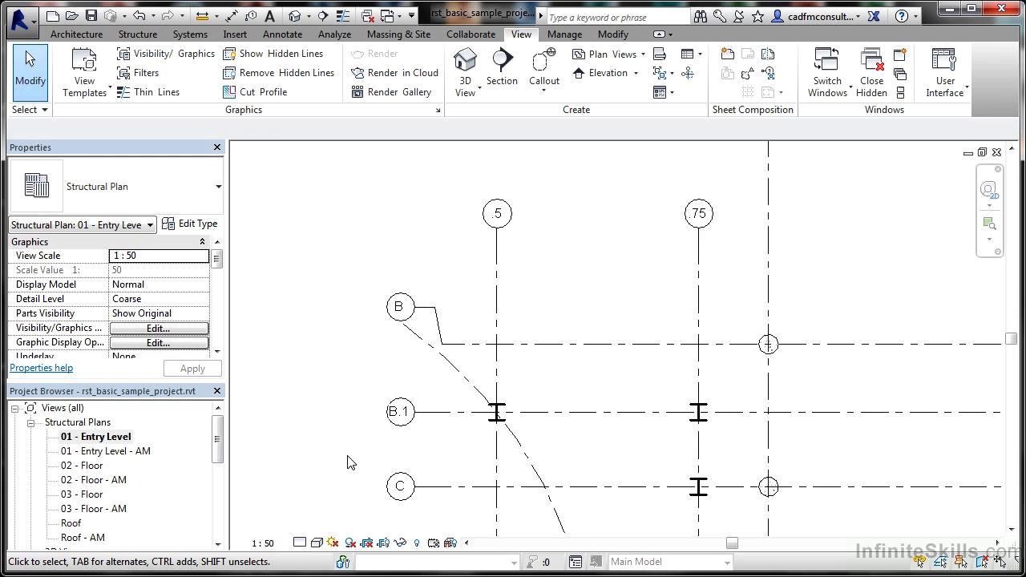
# Return the plan to 1:100 and zoom to fit the whole grid layout with ZF.
pyautogui.click(263, 543)
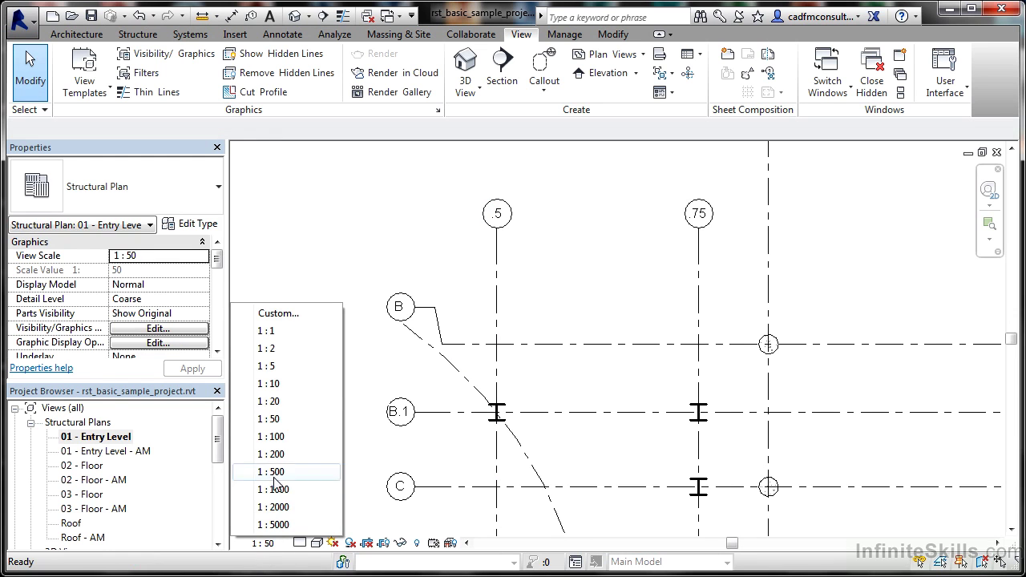
pyautogui.click(278, 437)
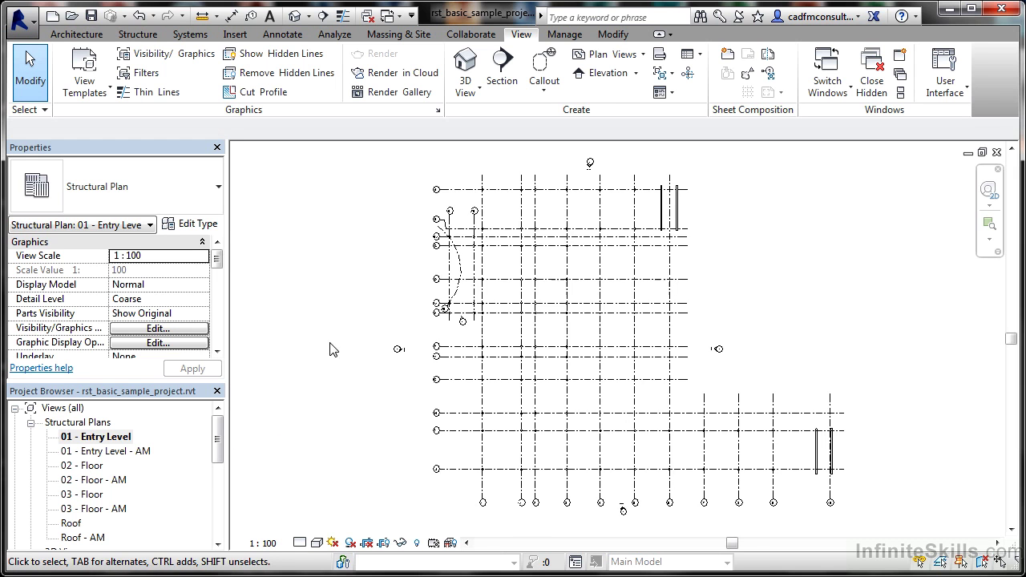
pyautogui.scroll(5, 437, 237)
pyautogui.scroll(3, 437, 241)
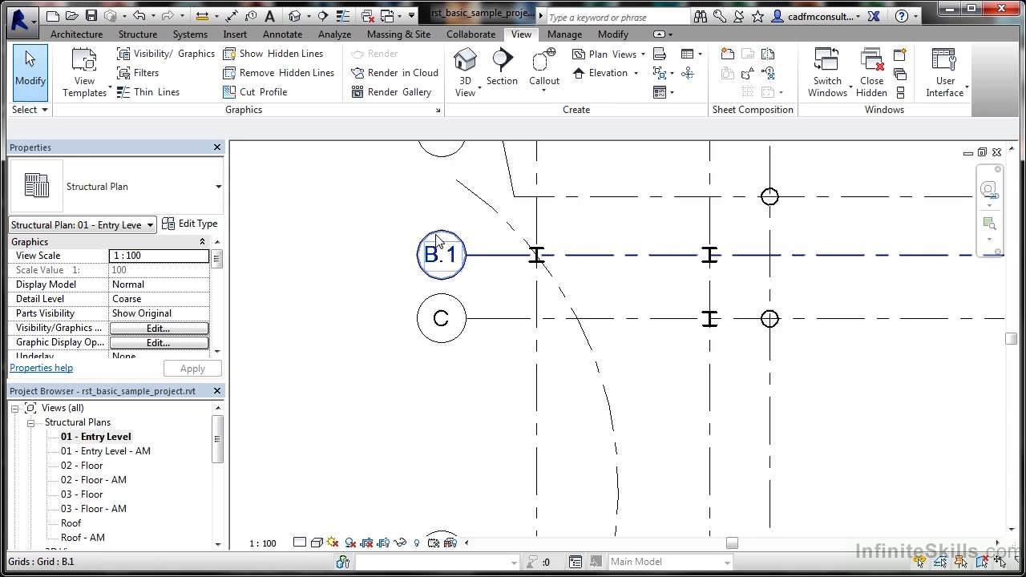
pyautogui.moveTo(457, 229); pyautogui.dragTo(469, 329, button='middle')
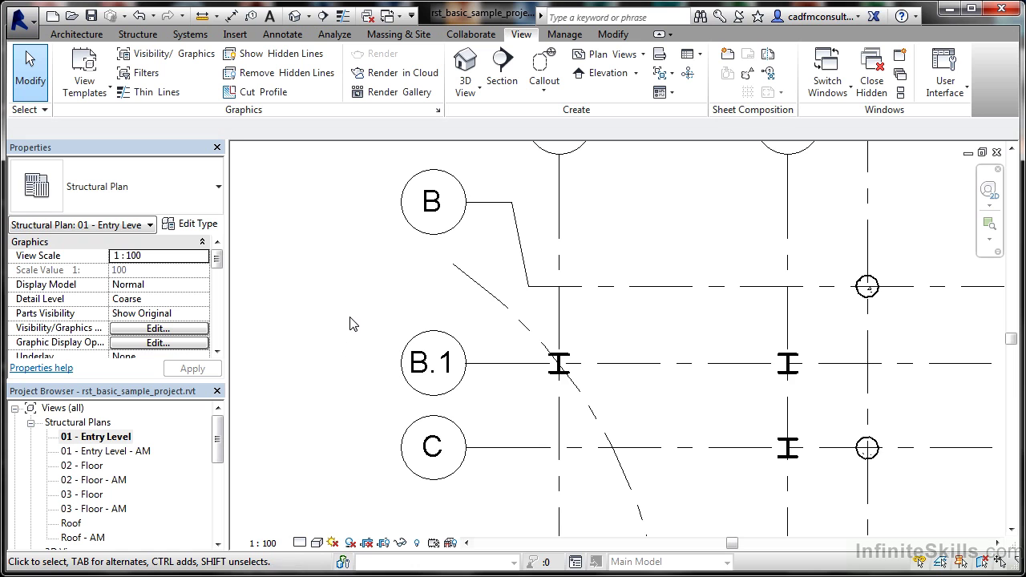
pyautogui.press('z')
pyautogui.press('f')
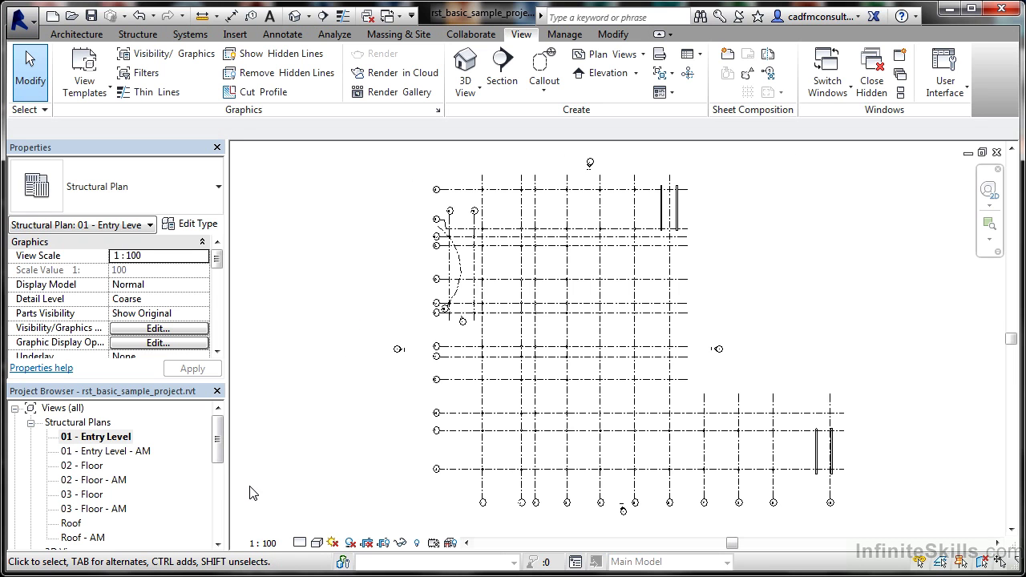
# Open the model's {3D} view from the Project Browser.
pyautogui.scroll(-3, 220, 453)
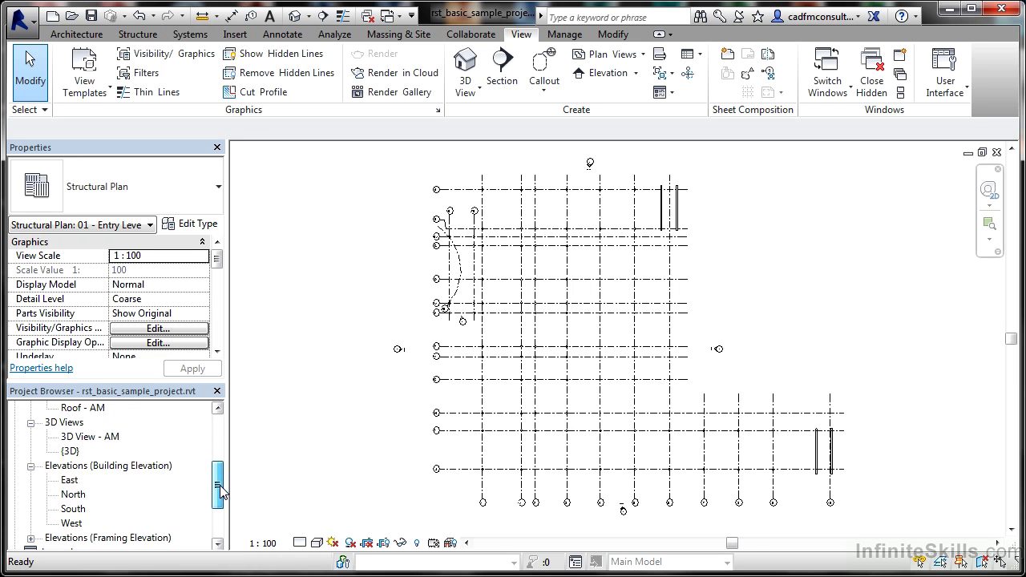
pyautogui.doubleClick(73, 453)
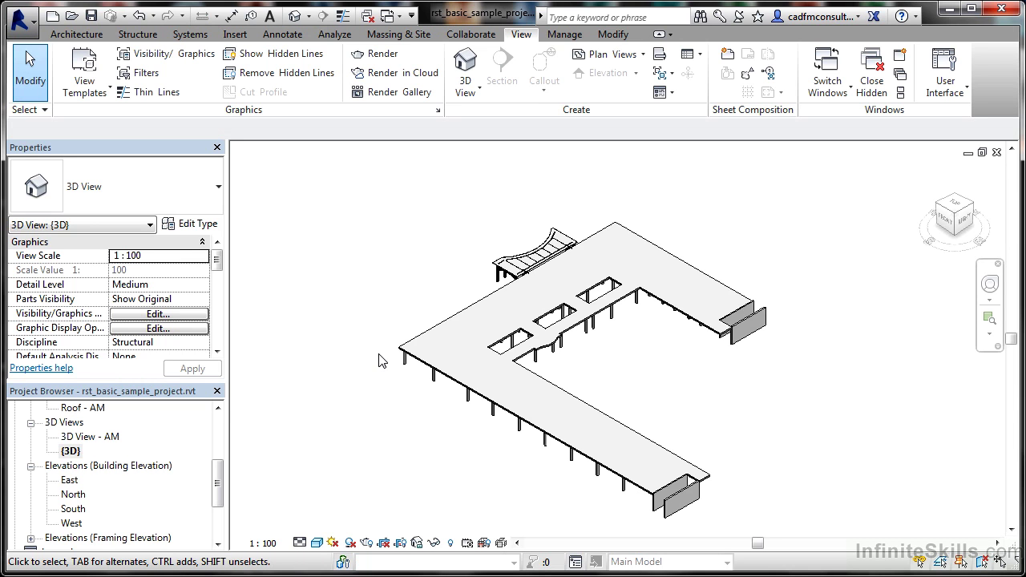
pyautogui.keyDown('shift'); pyautogui.moveTo(361, 345); pyautogui.dragTo(594, 315, button='middle'); pyautogui.keyUp('shift')
# Orbit and zoom around the curved canopy to see the truss beneath the floor slab.
pyautogui.scroll(5, 499, 439)
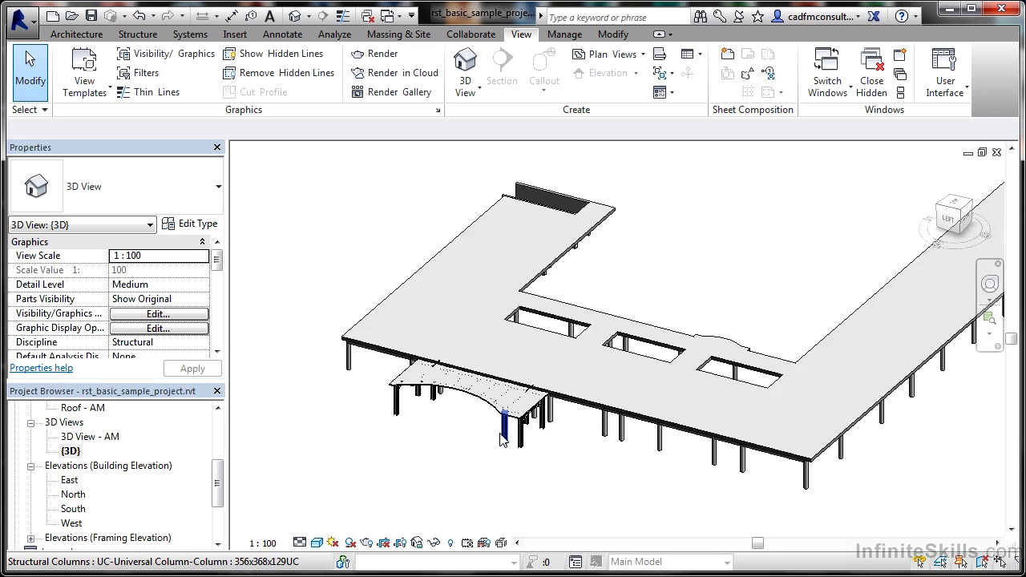
pyautogui.scroll(5, 499, 439)
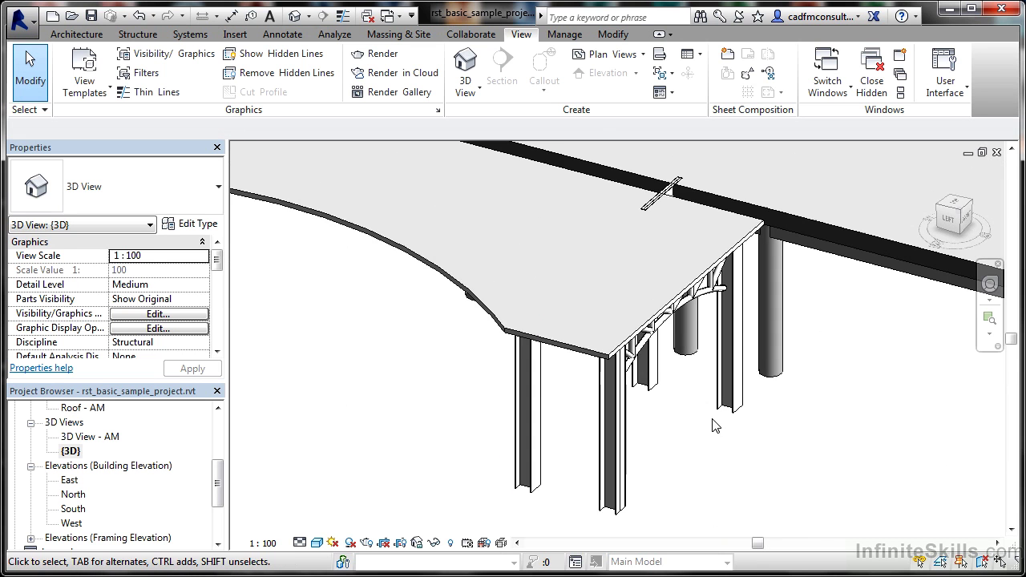
pyautogui.moveTo(720, 435)
pyautogui.mouseDown(button='middle')
pyautogui.moveTo(726, 447)
pyautogui.moveTo(705, 434)
pyautogui.moveTo(726, 455)
pyautogui.moveTo(714, 446)
pyautogui.mouseUp(button='middle')
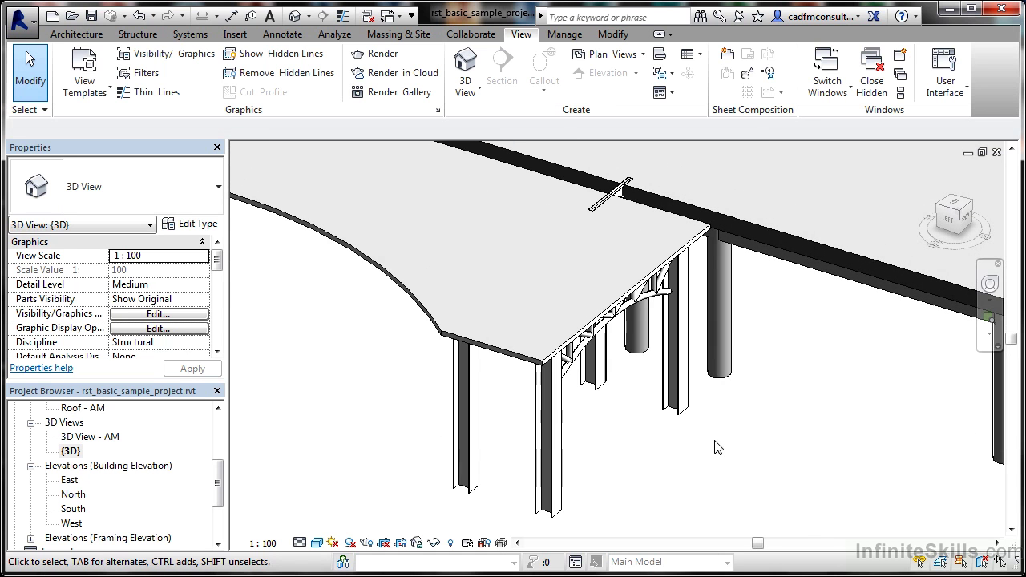
pyautogui.keyDown('shift'); pyautogui.moveTo(705, 391); pyautogui.dragTo(642, 382, button='middle'); pyautogui.keyUp('shift')
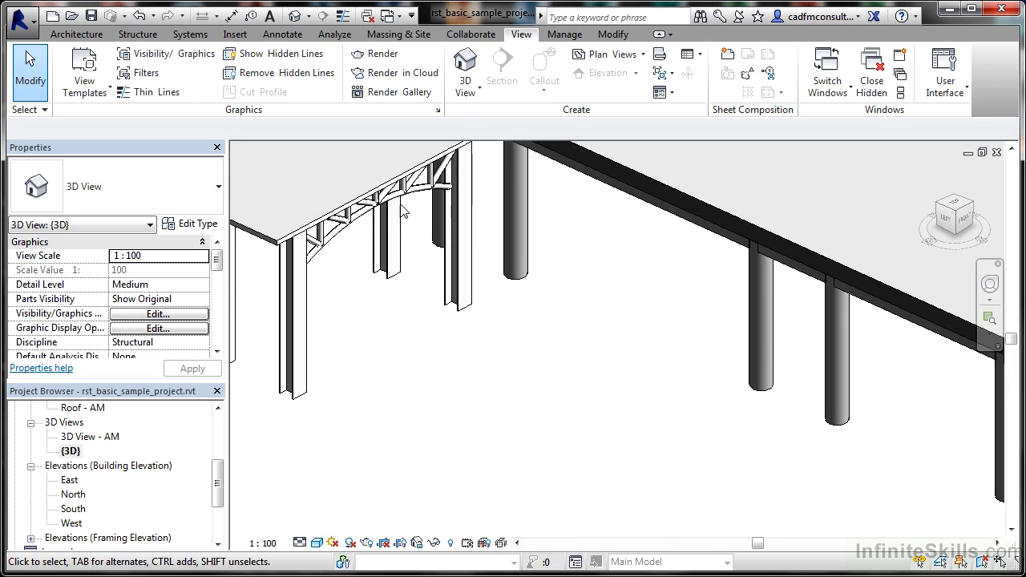
pyautogui.scroll(3, 373, 206)
pyautogui.scroll(-4, 376, 205)
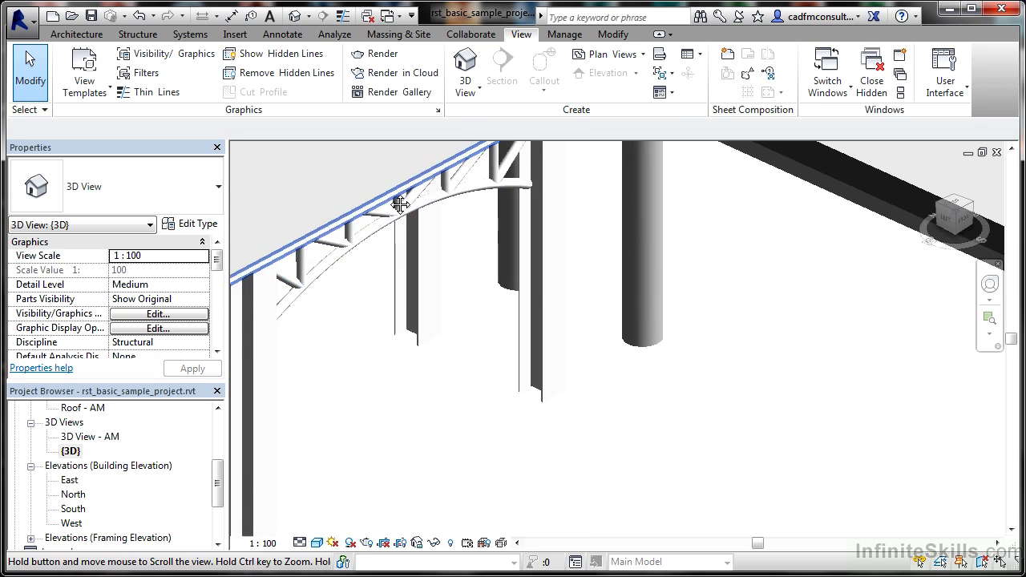
pyautogui.moveTo(396, 201); pyautogui.dragTo(556, 292, button='middle')
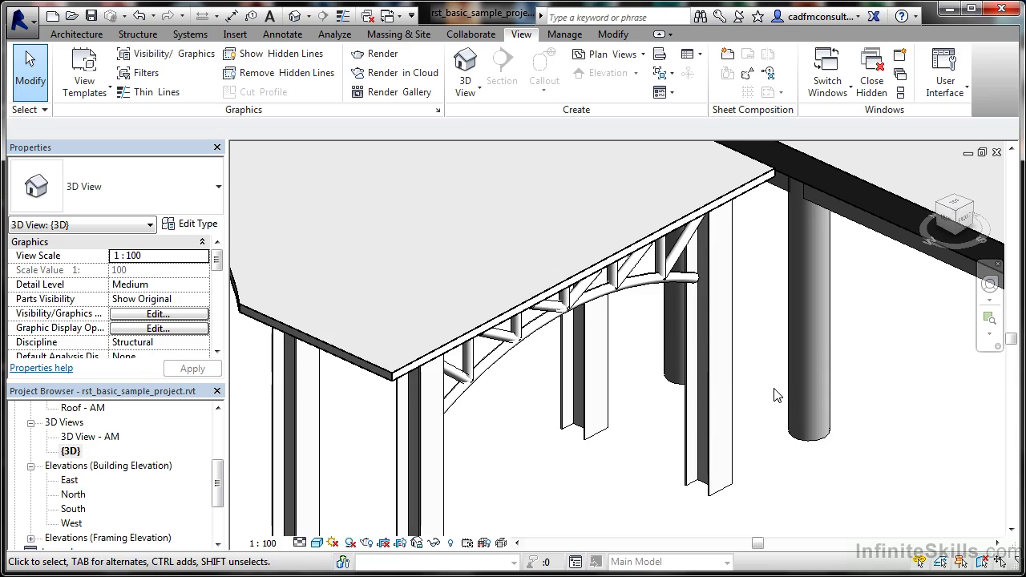
# Set the {3D} view to Fine detail and dismiss the save reminder without saving.
pyautogui.click(301, 542)
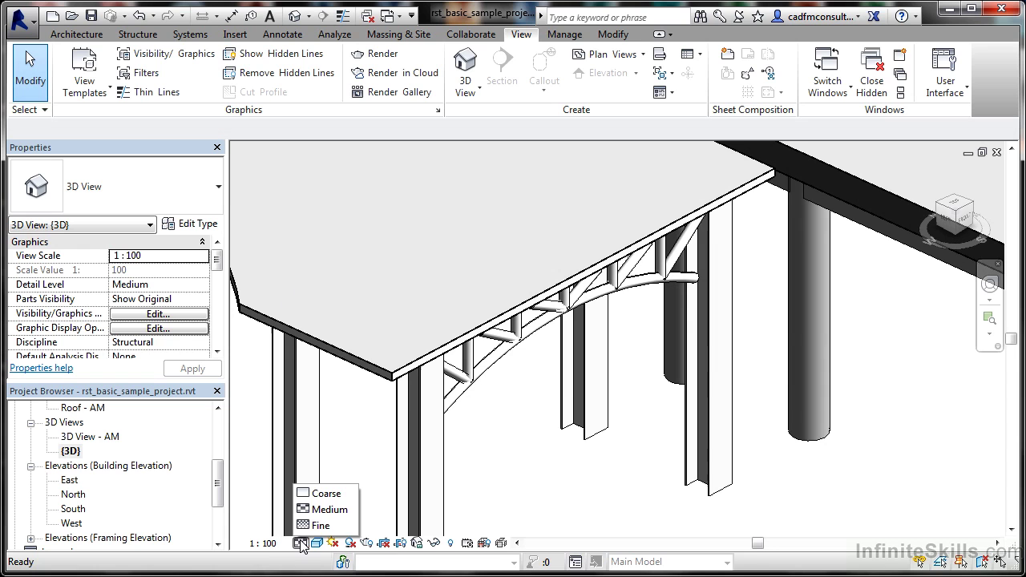
pyautogui.click(320, 524)
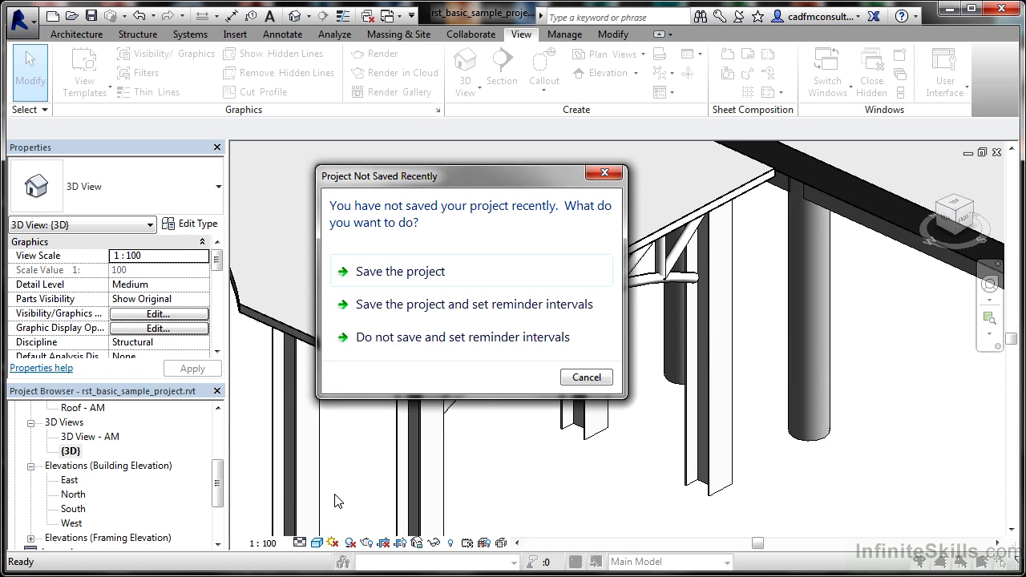
pyautogui.click(408, 343)
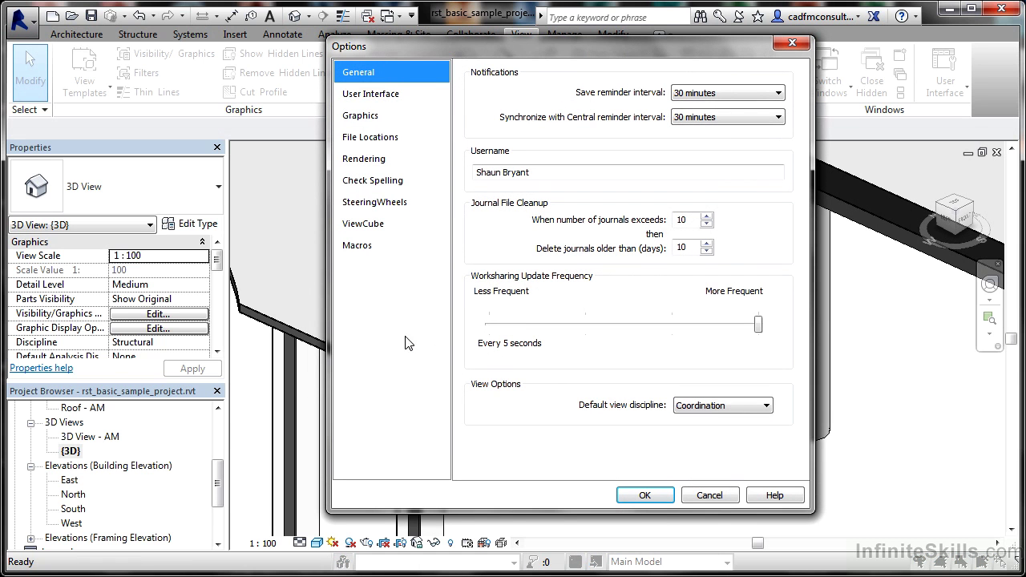
pyautogui.click(709, 495)
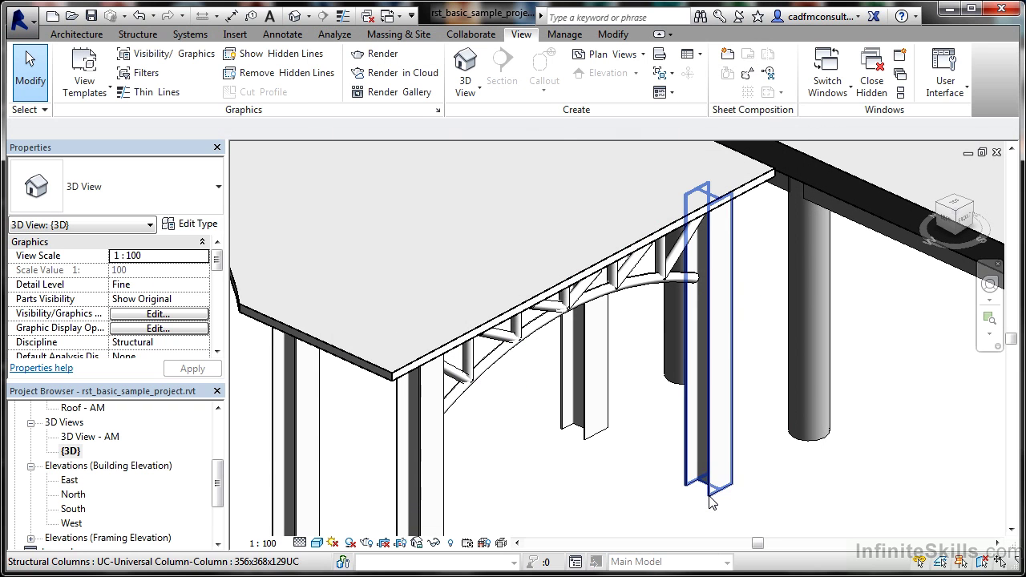
# Cycle the {3D} view's detail level through Coarse, Medium and Fine.
pyautogui.click(301, 543)
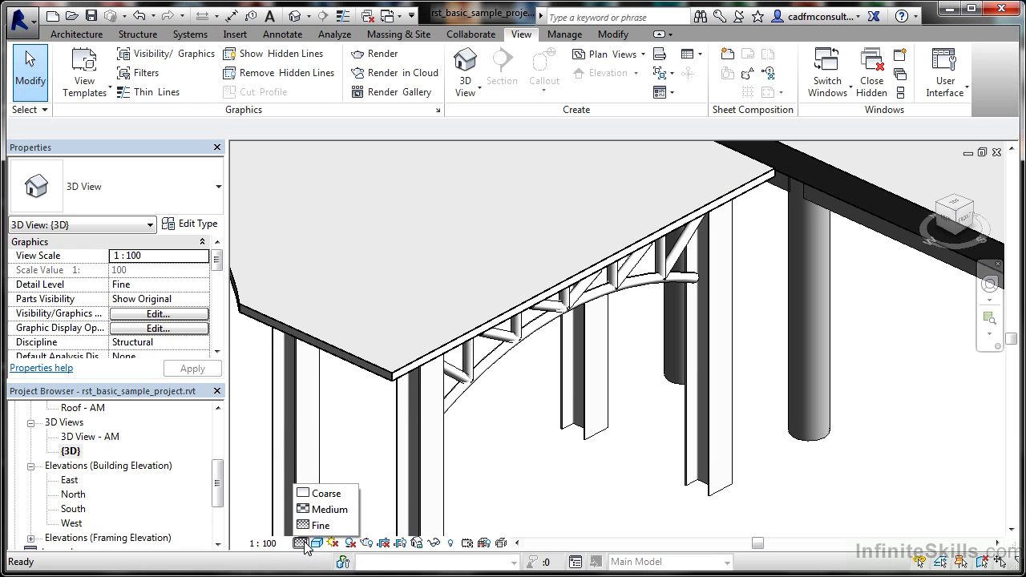
pyautogui.click(321, 494)
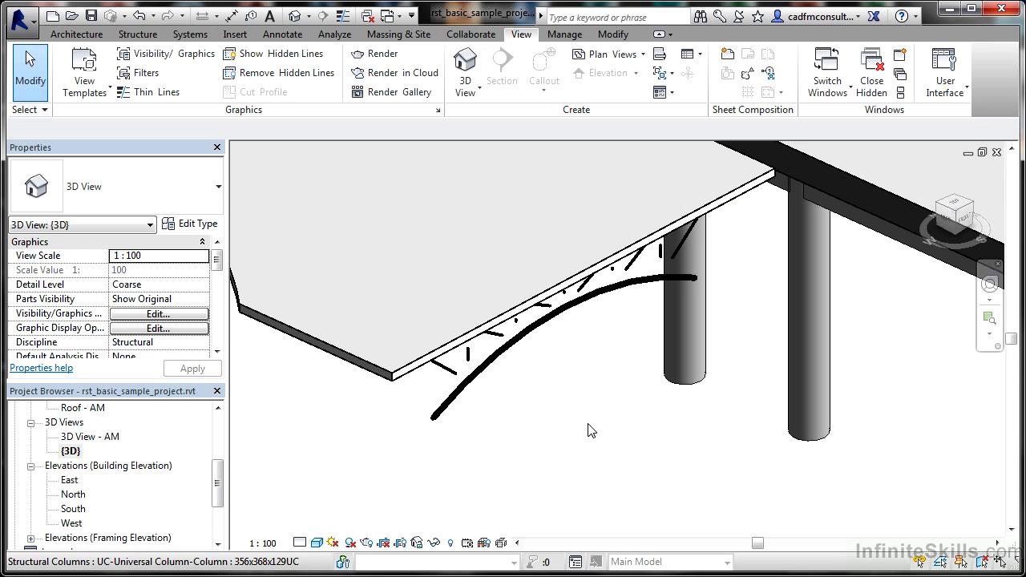
pyautogui.click(301, 543)
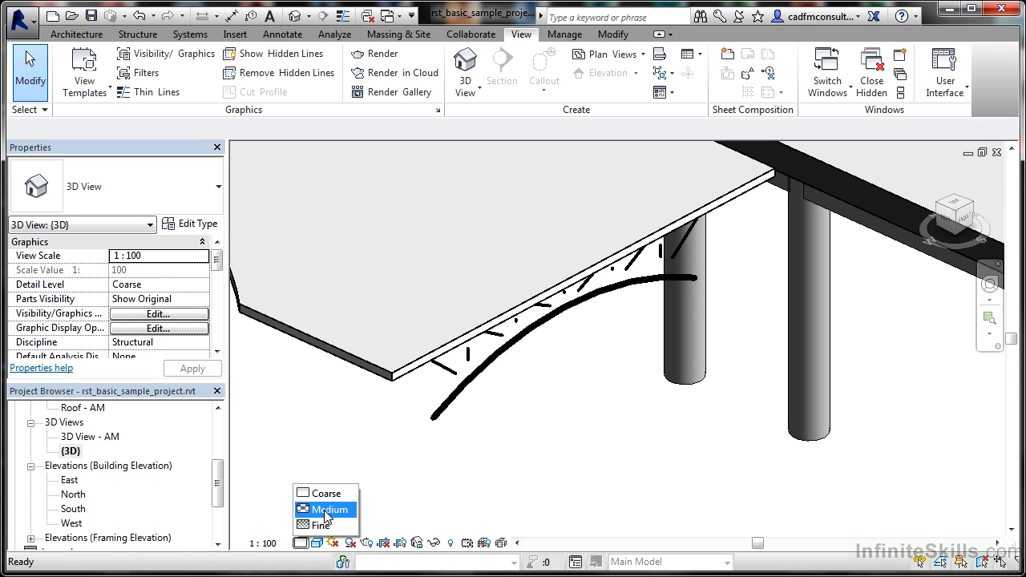
pyautogui.click(325, 509)
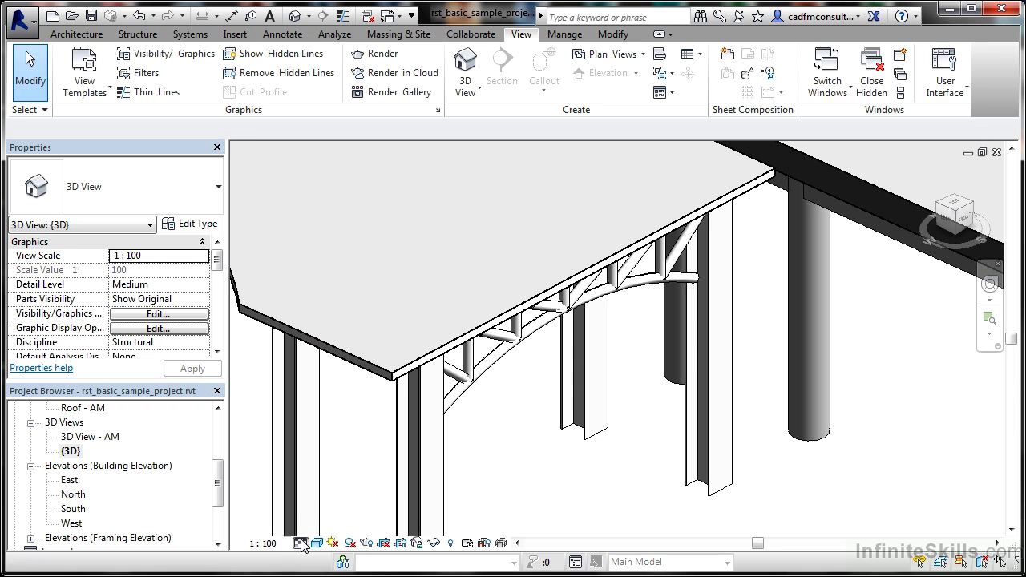
pyautogui.click(301, 543)
pyautogui.click(321, 524)
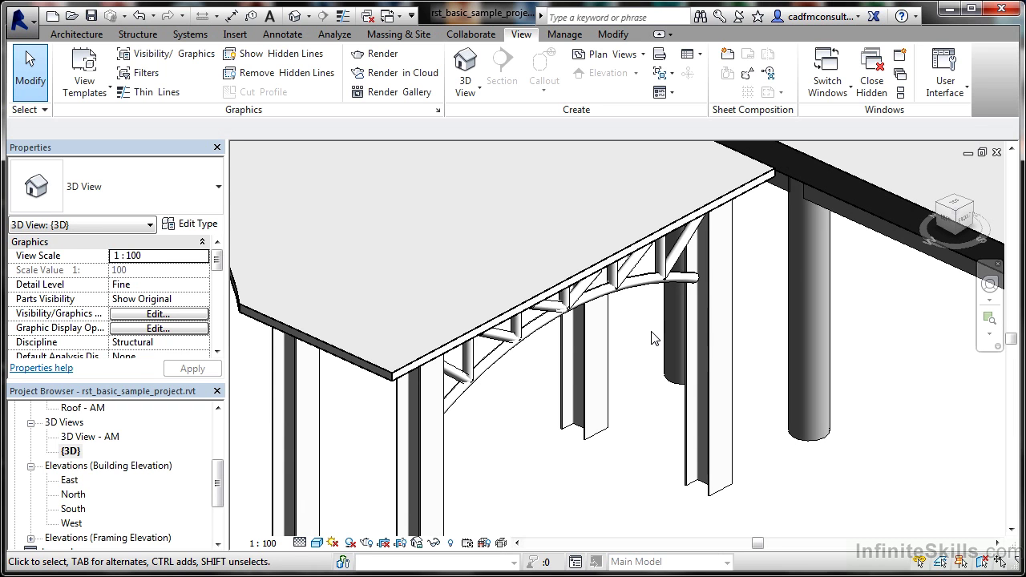
# Zoom into the truss, check Fine detail again, then settle on Medium.
pyautogui.scroll(6, 510, 367)
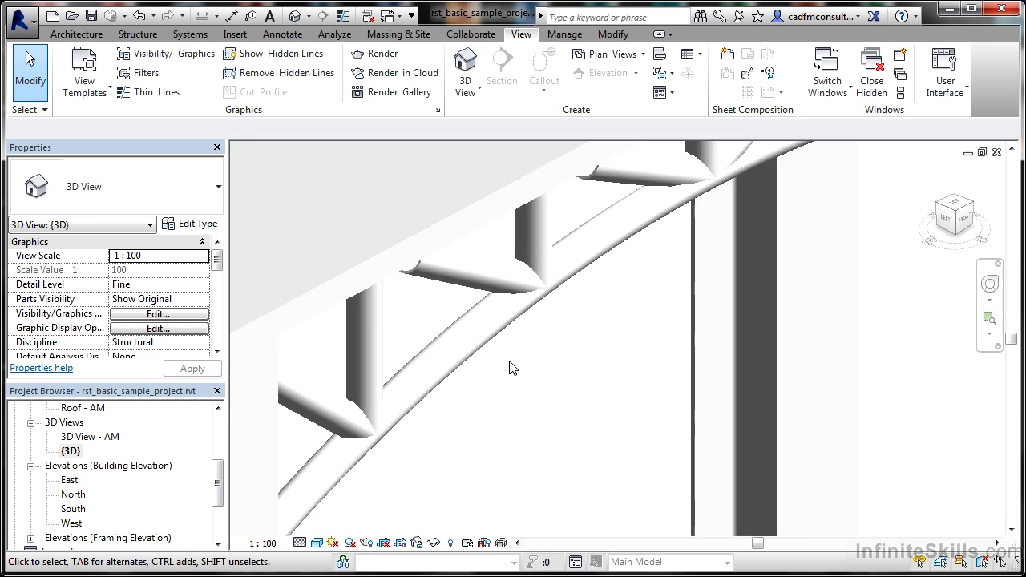
pyautogui.scroll(2, 509, 367)
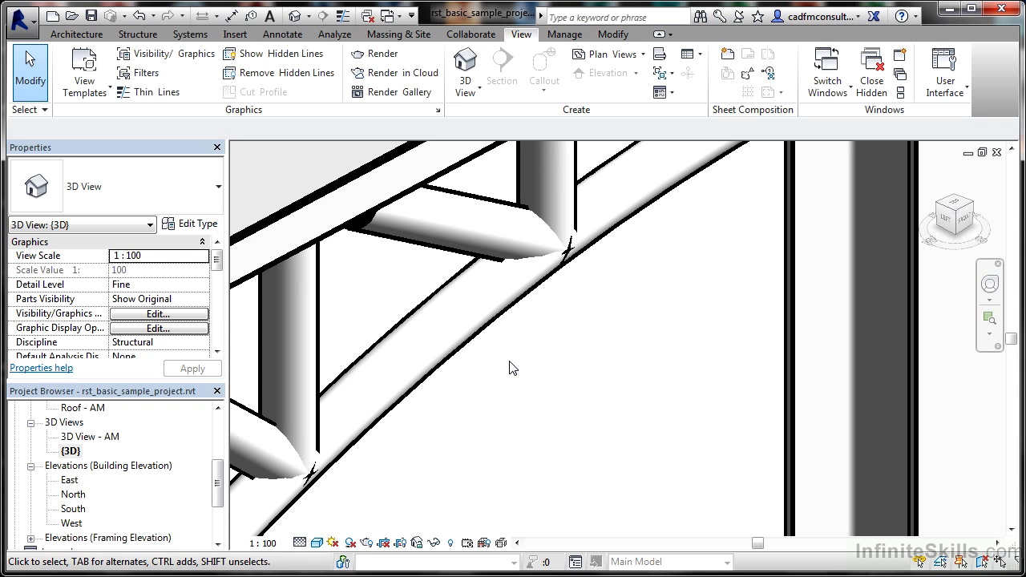
pyautogui.click(300, 542)
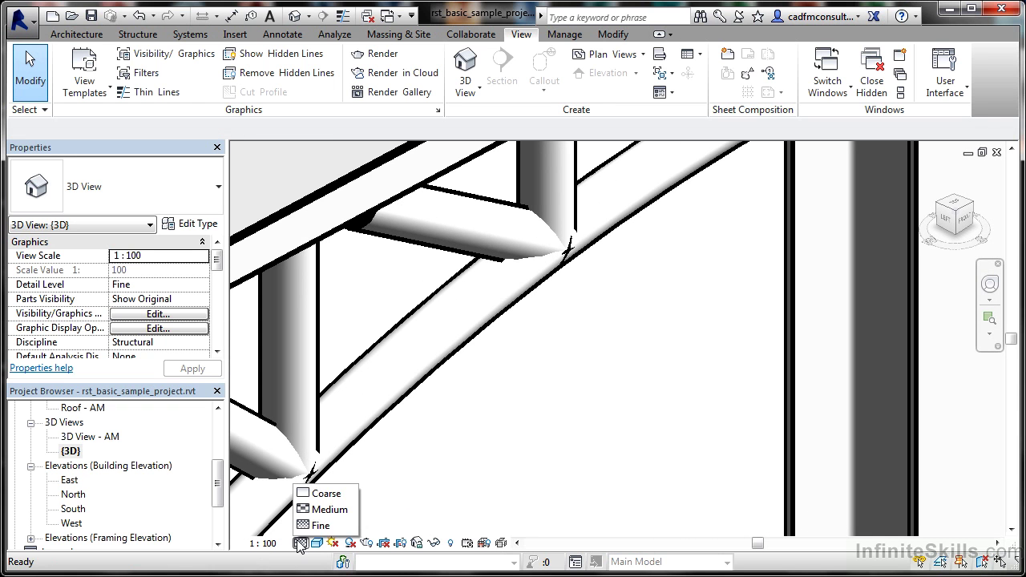
pyautogui.click(318, 526)
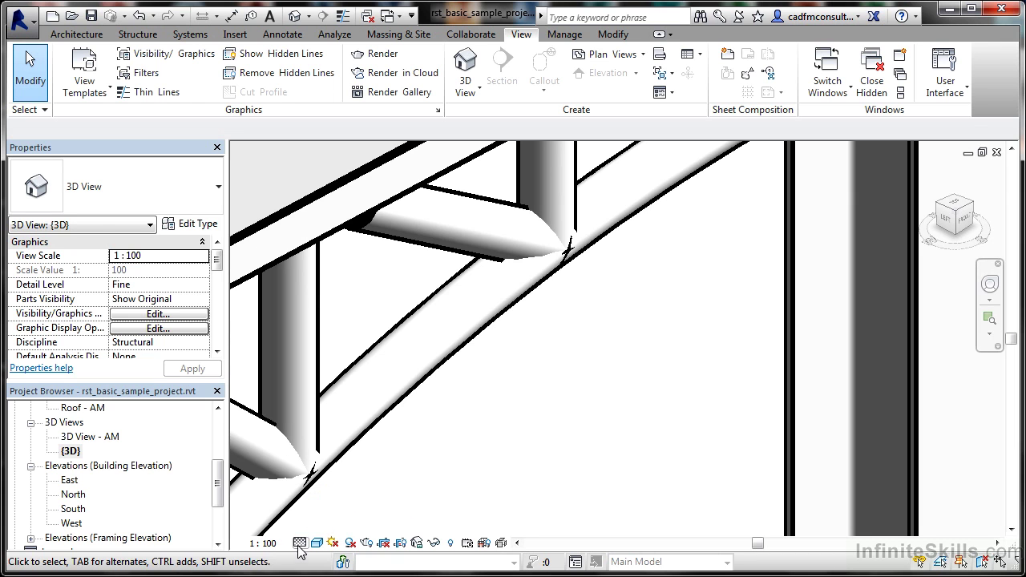
pyautogui.click(301, 544)
pyautogui.click(321, 510)
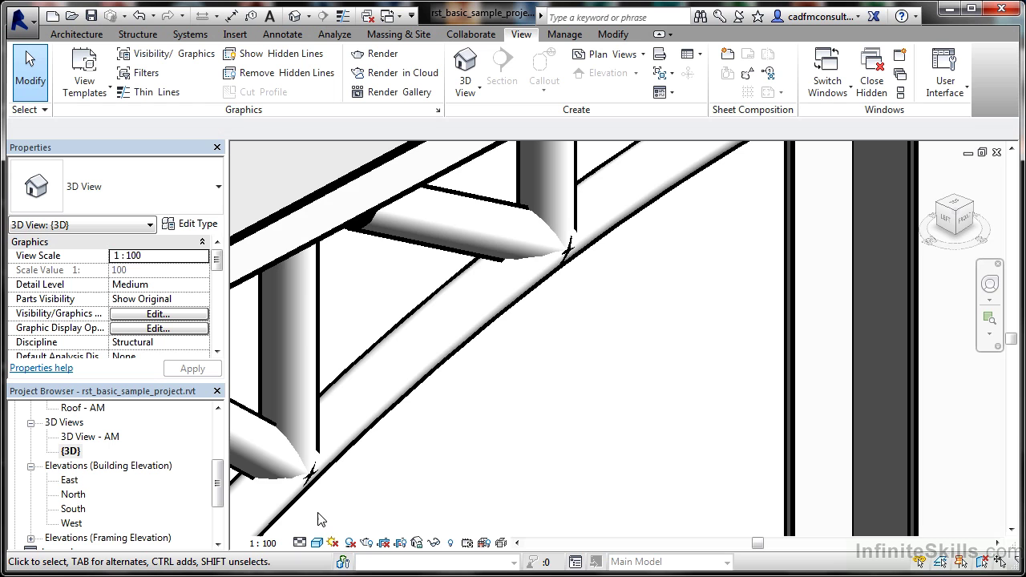
# Zoom out until the slab edge, curved truss, columns and roof beam are all visible.
pyautogui.scroll(-5, 464, 327)
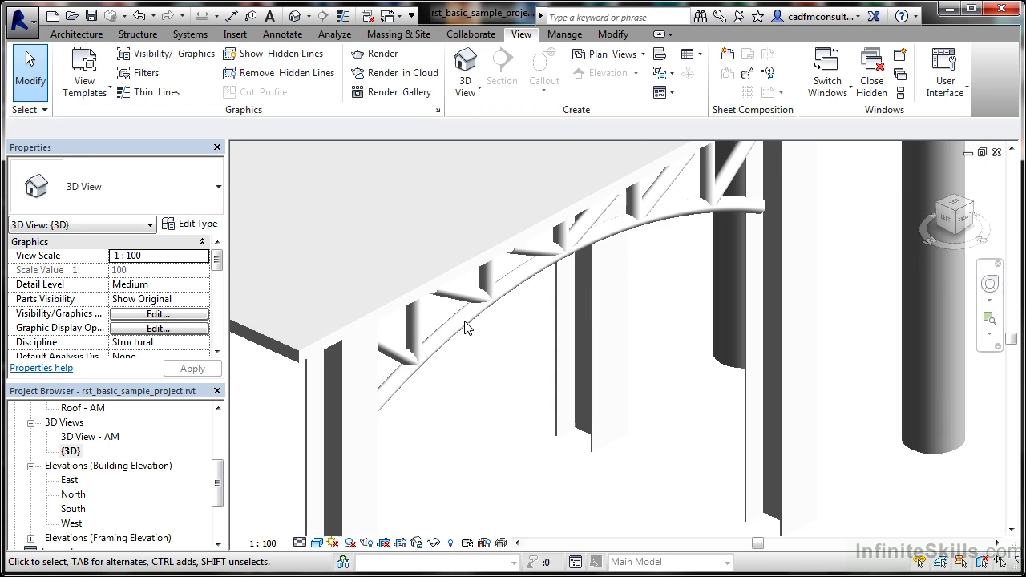
pyautogui.scroll(-5, 465, 327)
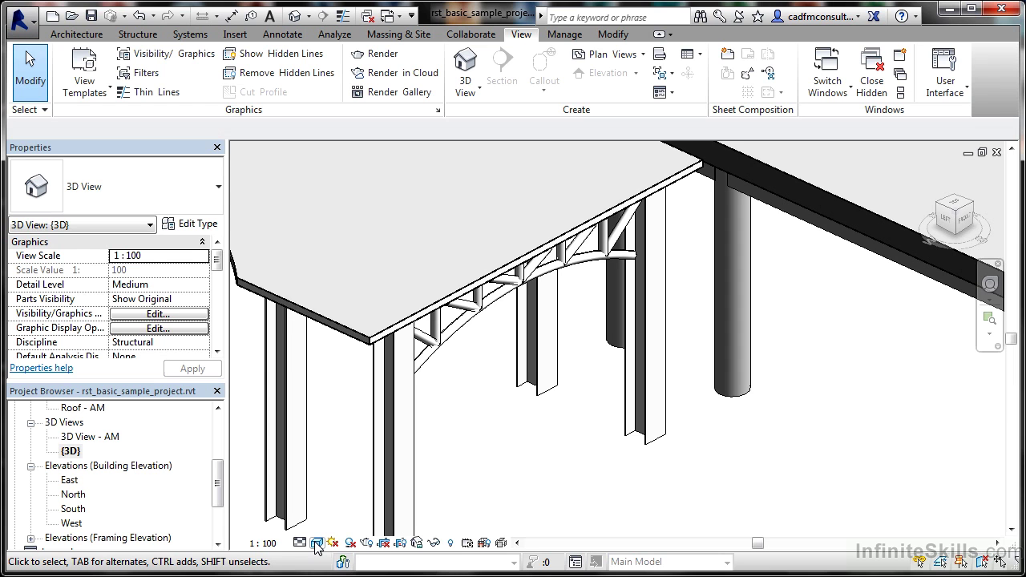
pyautogui.click(317, 544)
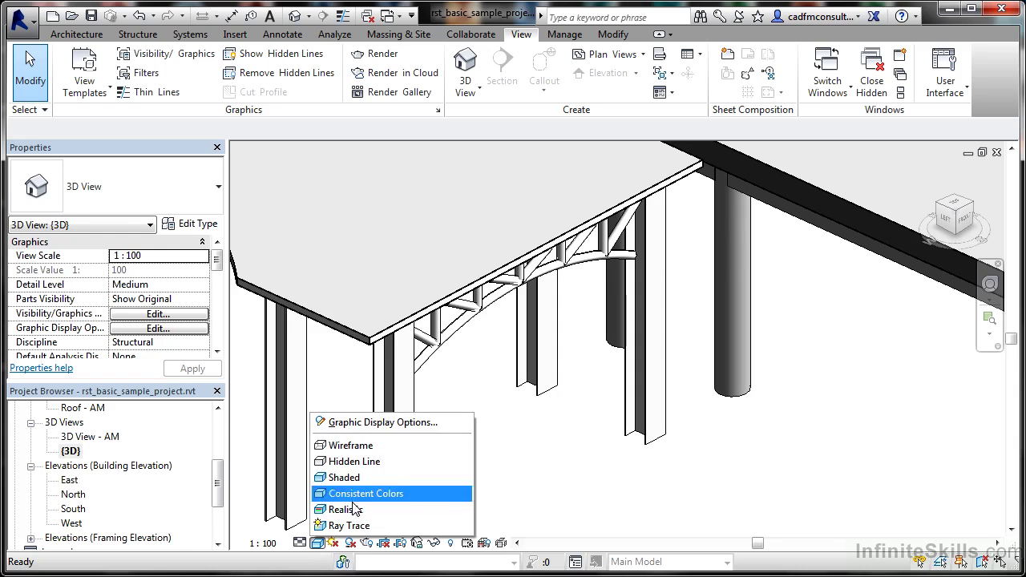
pyautogui.click(354, 425)
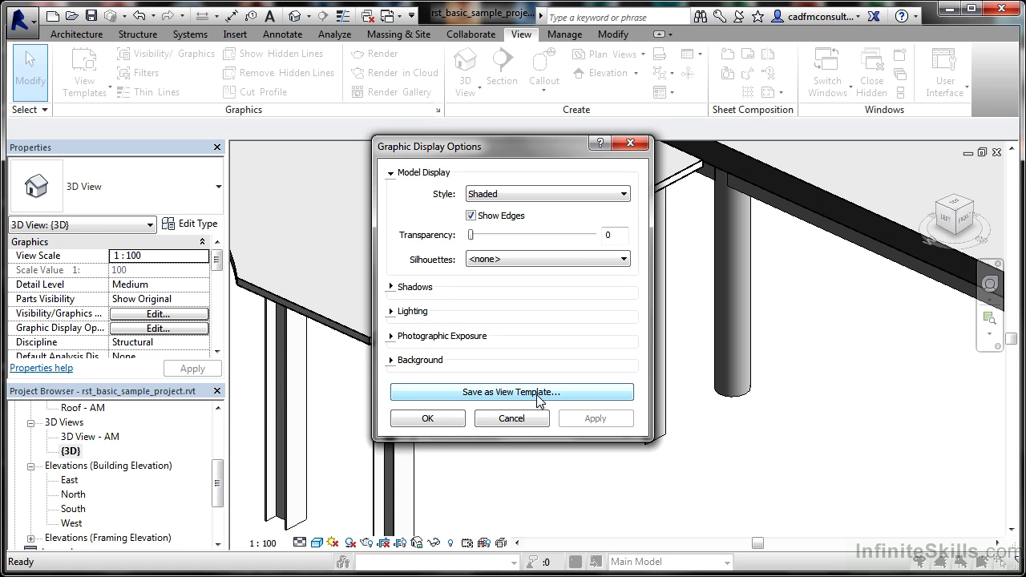
pyautogui.click(504, 419)
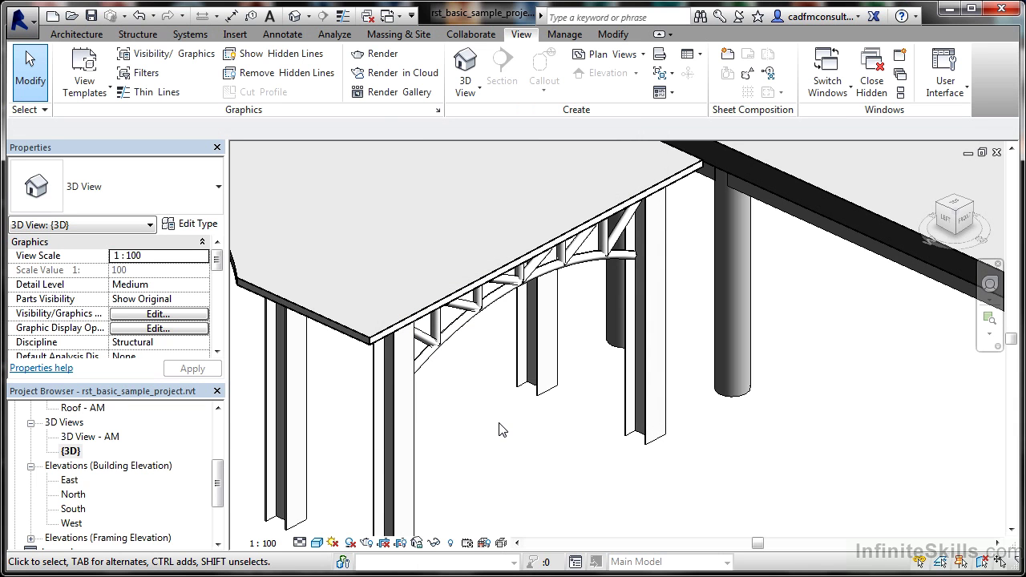
# Cycle the visual style through Wireframe, Hidden Line and Shaded, ending on Consistent Colors.
pyautogui.click(318, 543)
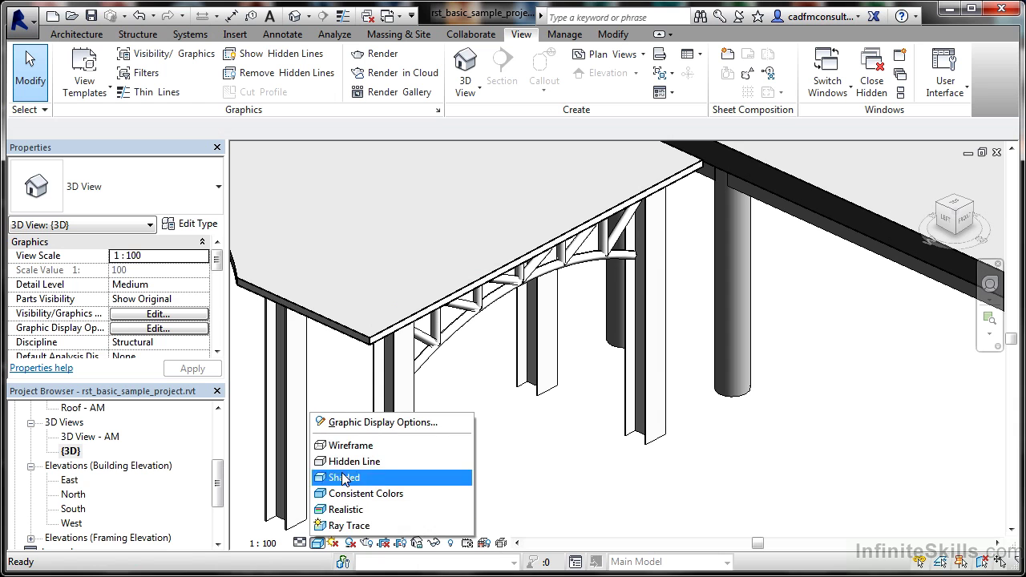
pyautogui.click(346, 445)
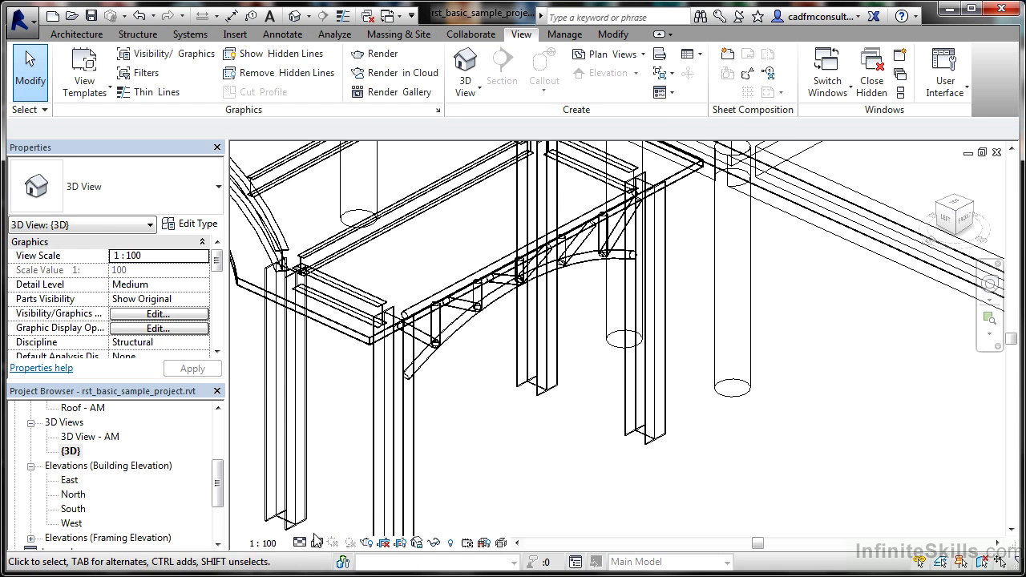
pyautogui.click(318, 542)
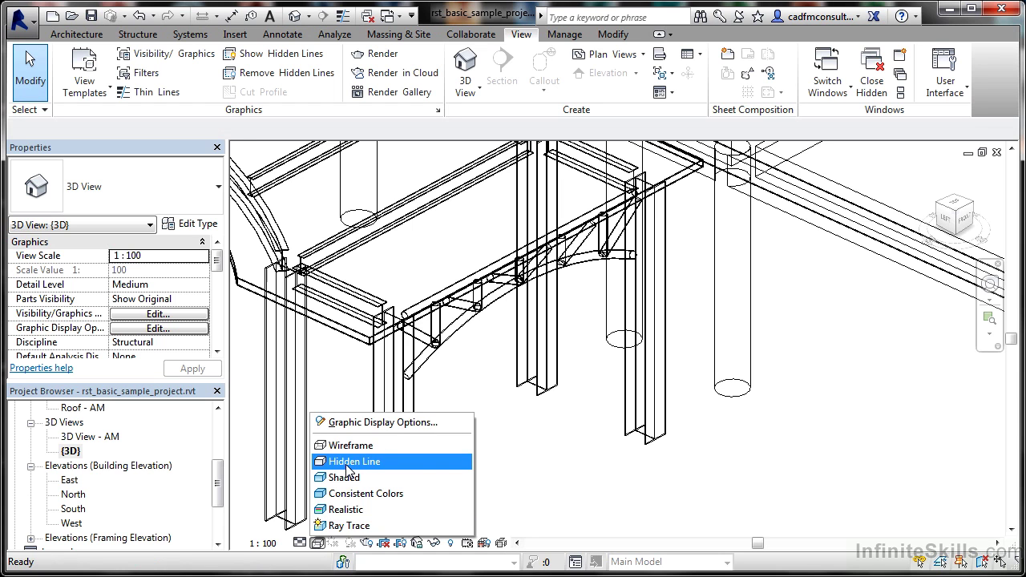
pyautogui.click(346, 464)
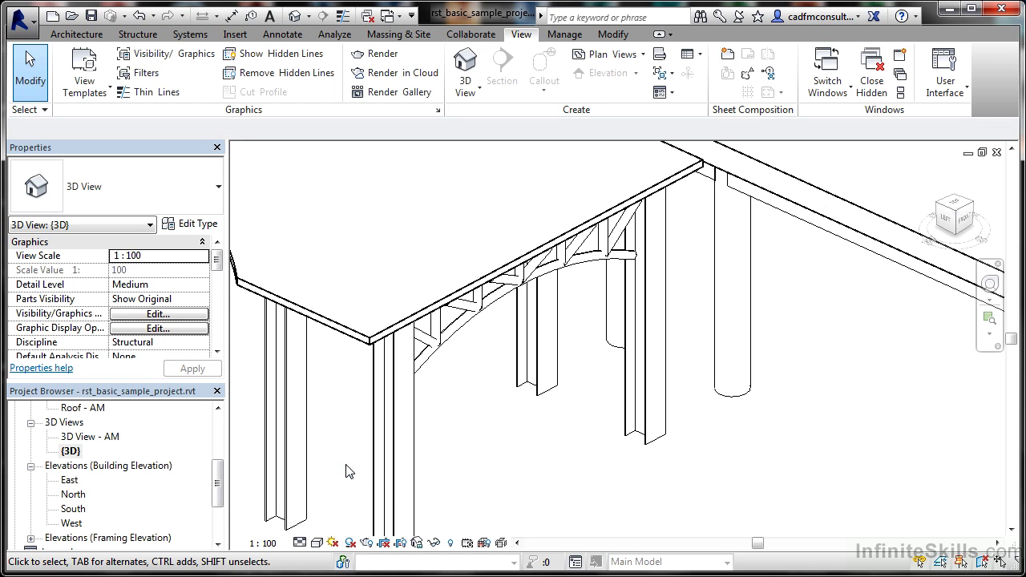
pyautogui.click(317, 543)
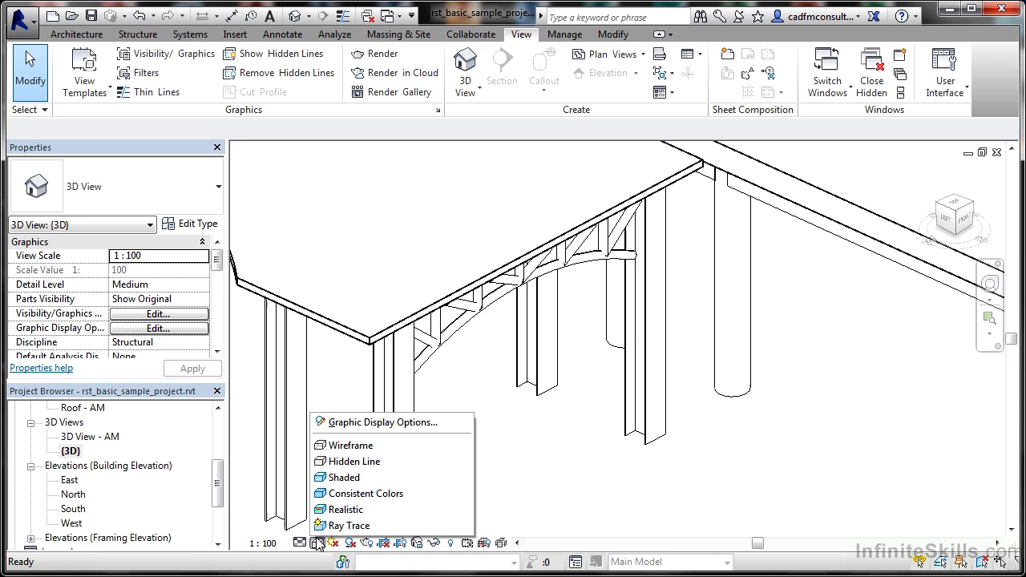
pyautogui.click(347, 480)
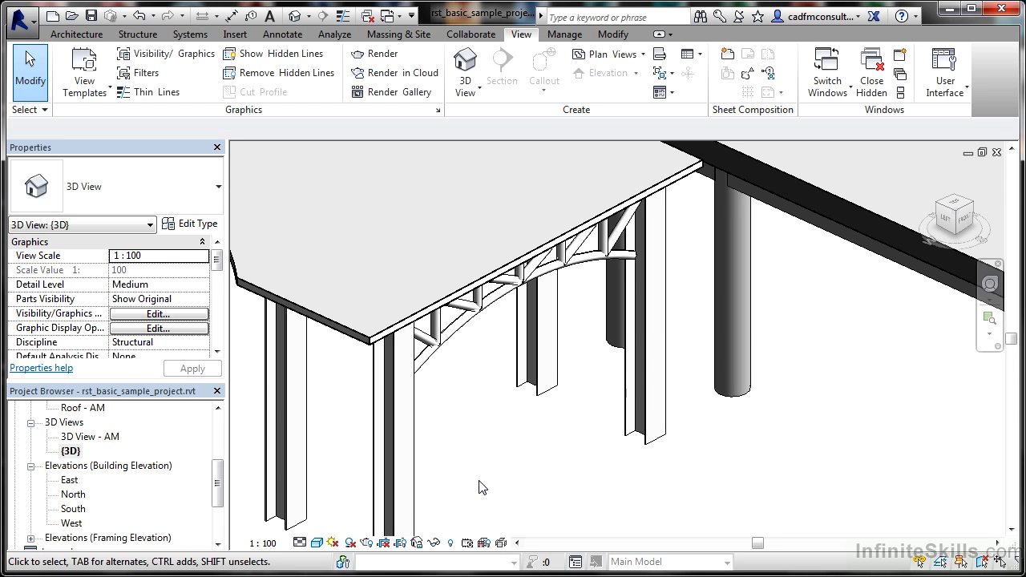
pyautogui.click(318, 543)
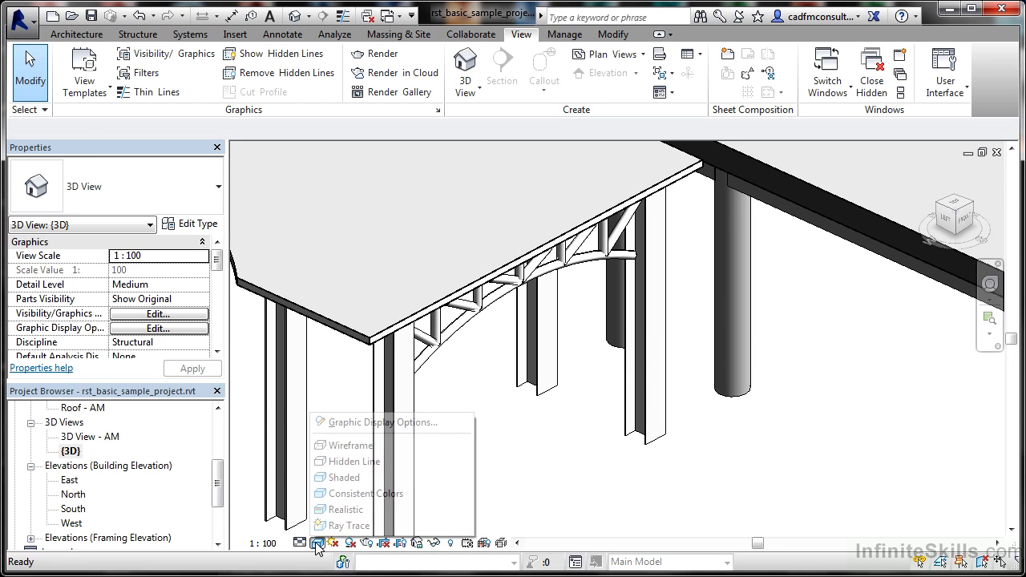
pyautogui.click(346, 496)
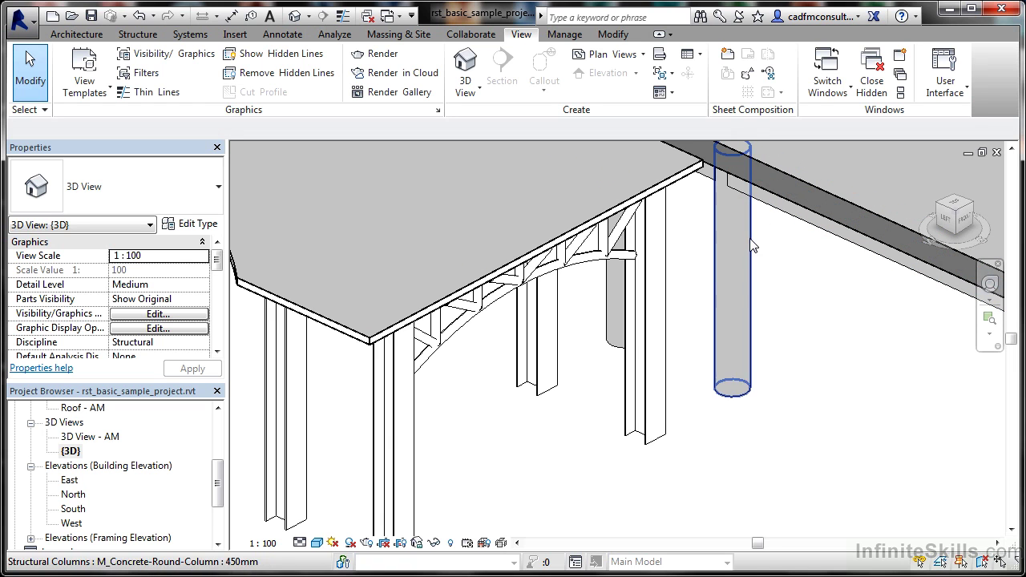
# Switch the visual style to Realistic, then Ray Trace, and zoom in on the truss.
pyautogui.click(318, 544)
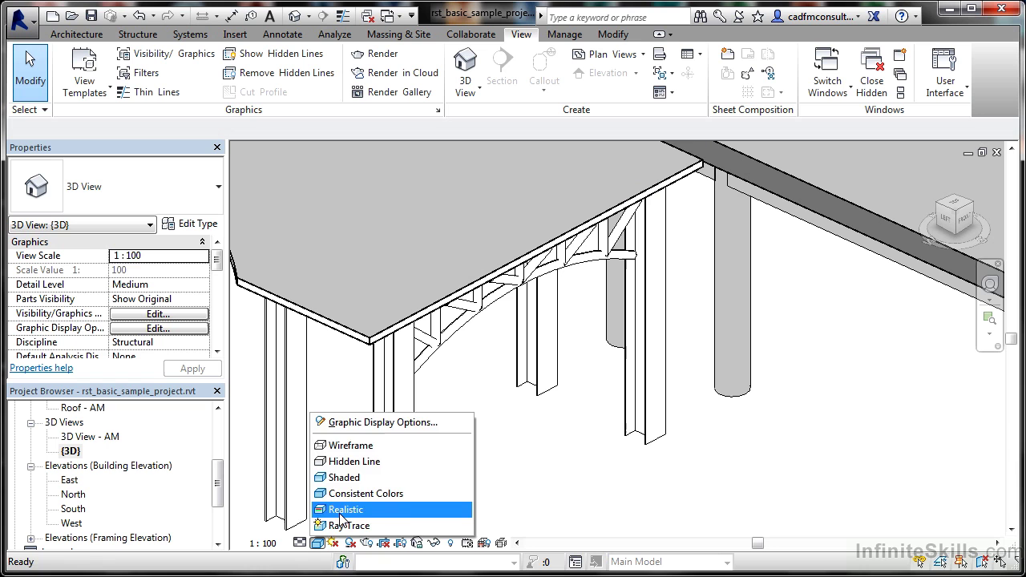
pyautogui.click(336, 510)
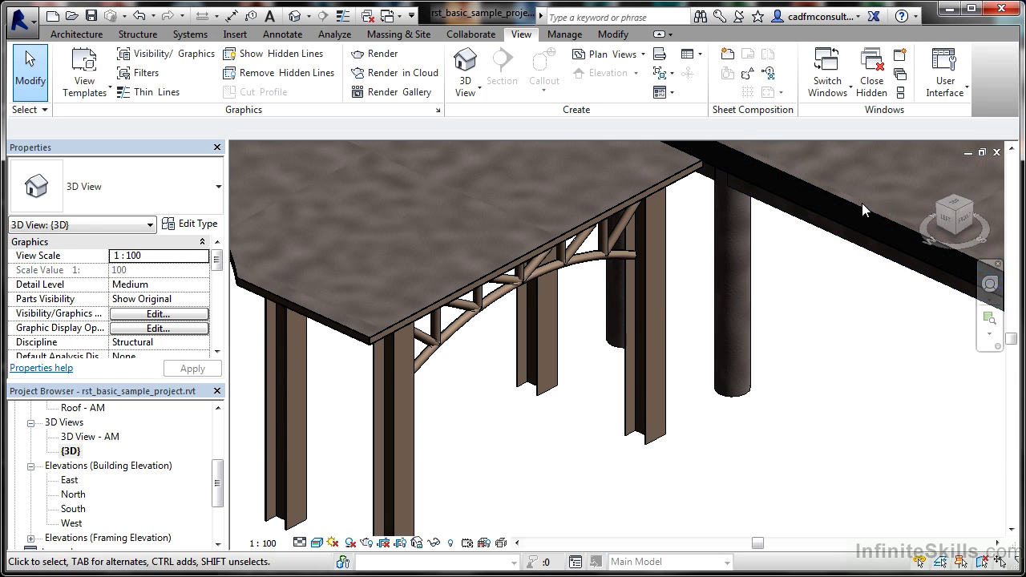
pyautogui.click(317, 543)
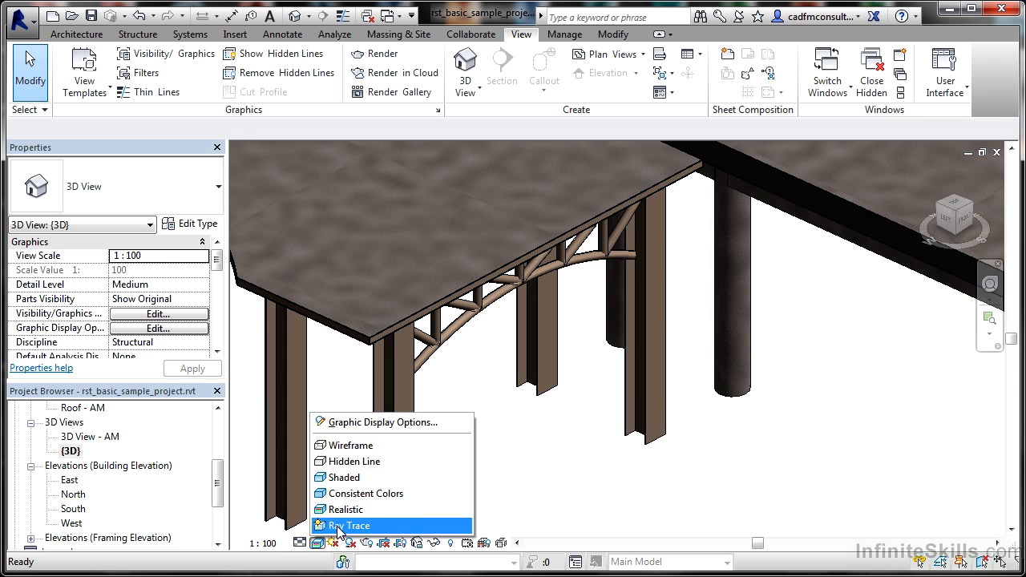
pyautogui.click(339, 527)
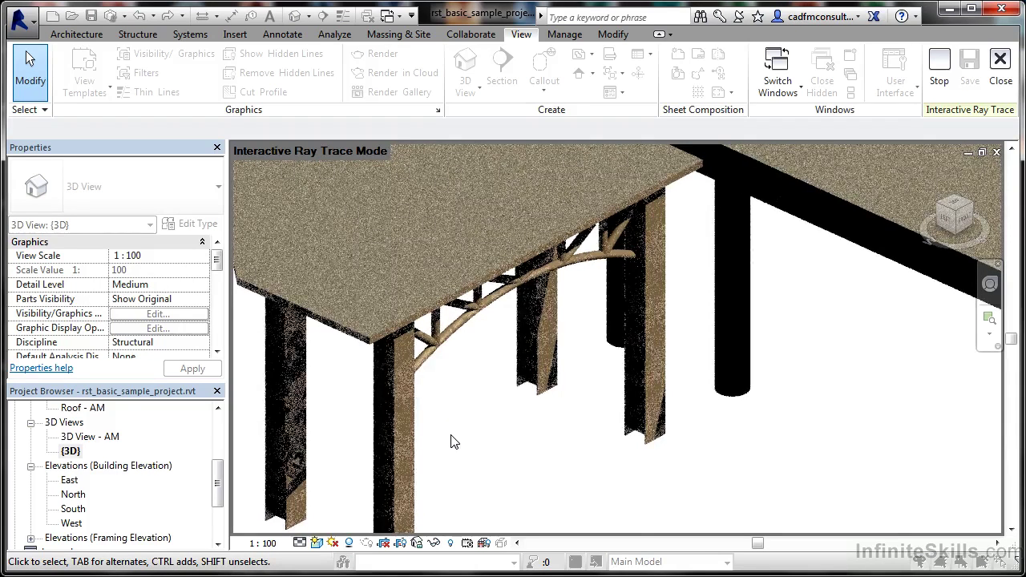
pyautogui.scroll(3, 419, 385)
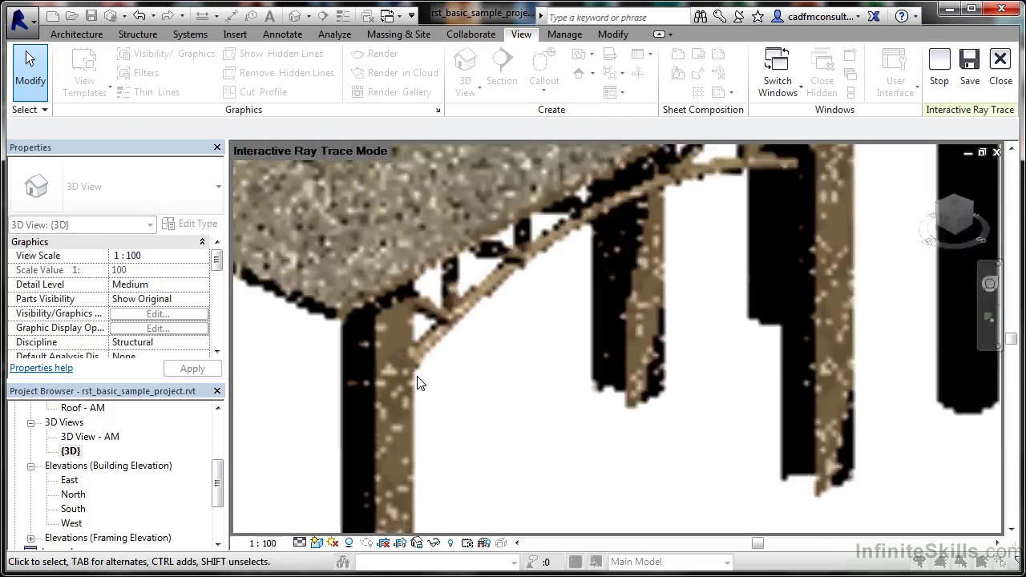
pyautogui.scroll(3, 416, 383)
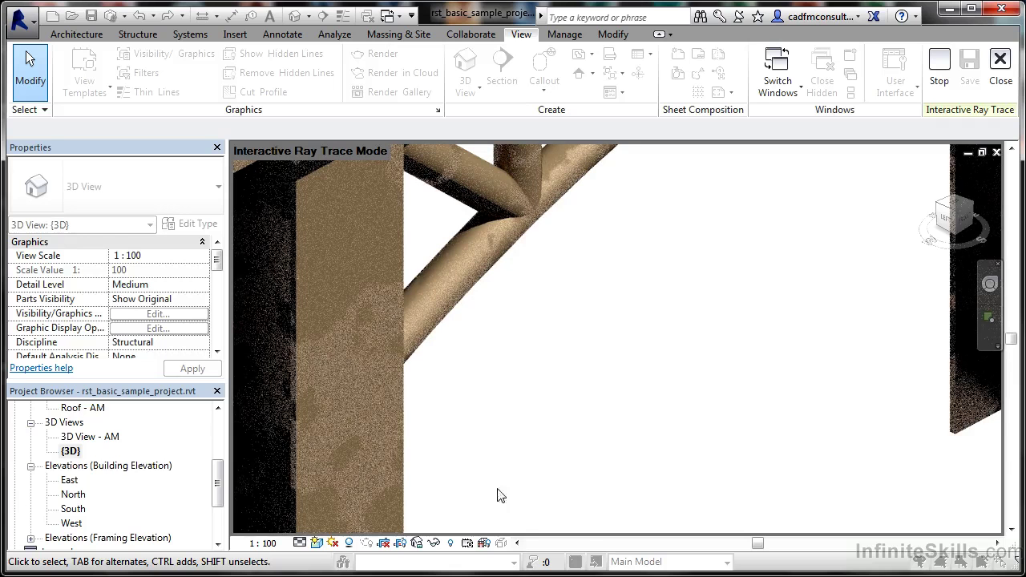
# Return the {3D} view to Shaded display and zoom out.
pyautogui.click(318, 543)
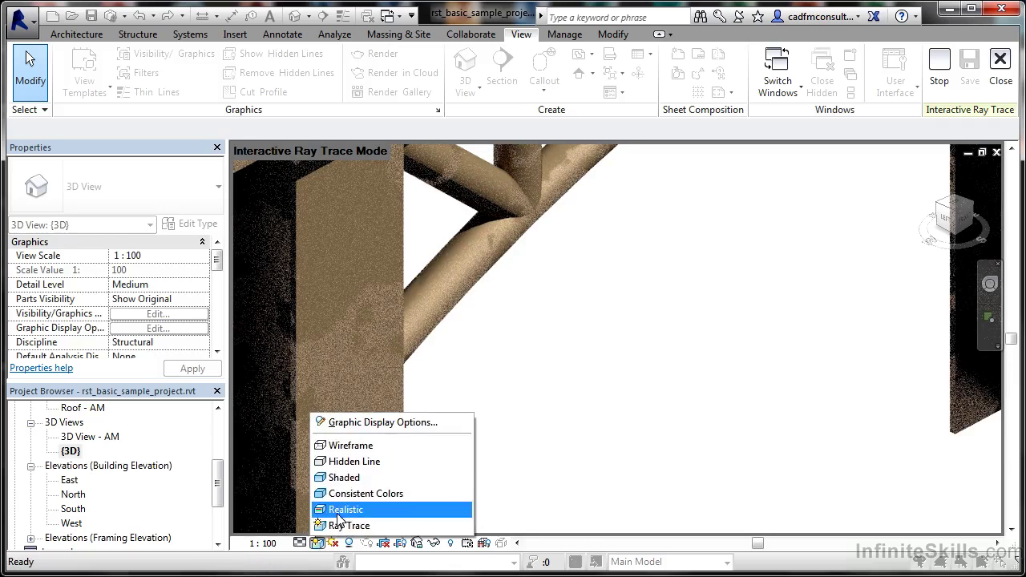
pyautogui.click(344, 478)
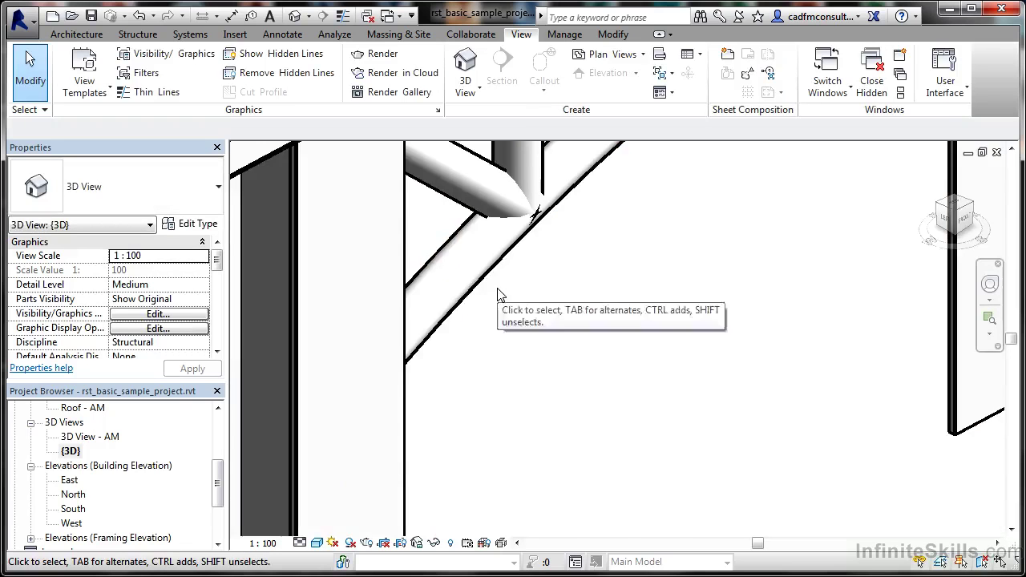
pyautogui.scroll(-3, 496, 294)
pyautogui.scroll(-5, 497, 293)
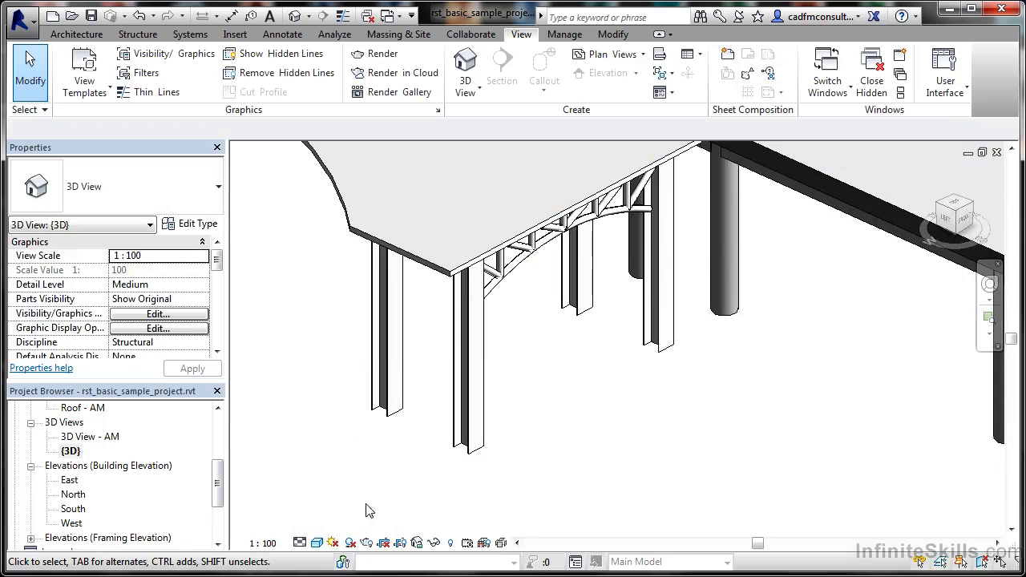
# Turn the sun path on with current settings, zoom out to view it, then turn it off.
pyautogui.click(334, 545)
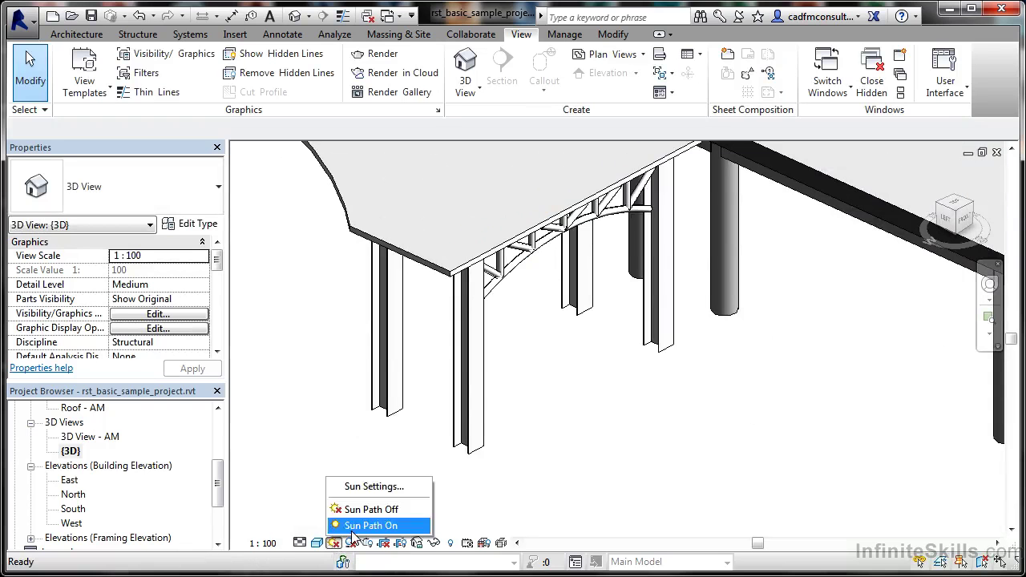
pyautogui.click(353, 526)
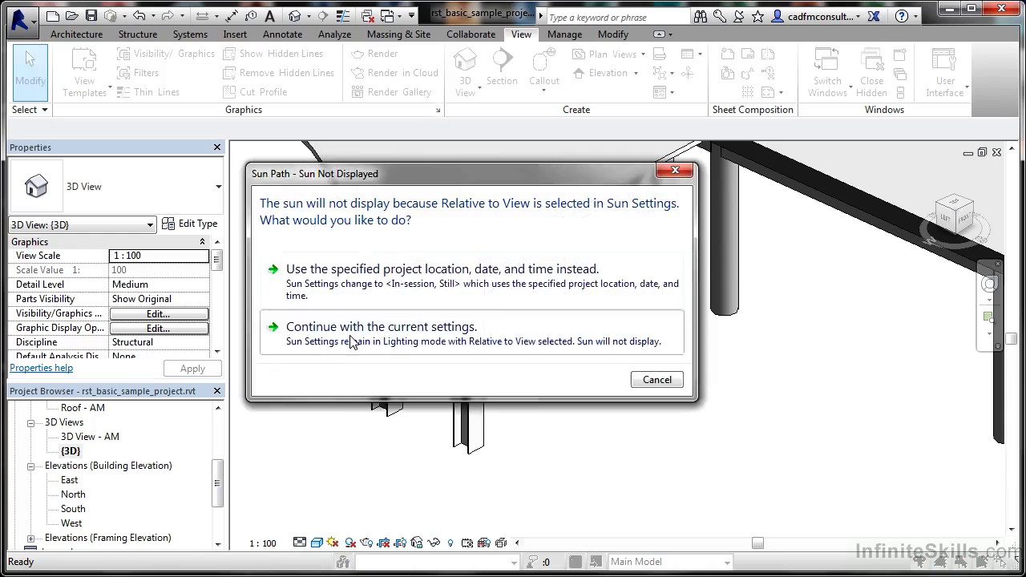
pyautogui.click(353, 343)
pyautogui.scroll(-6, 399, 335)
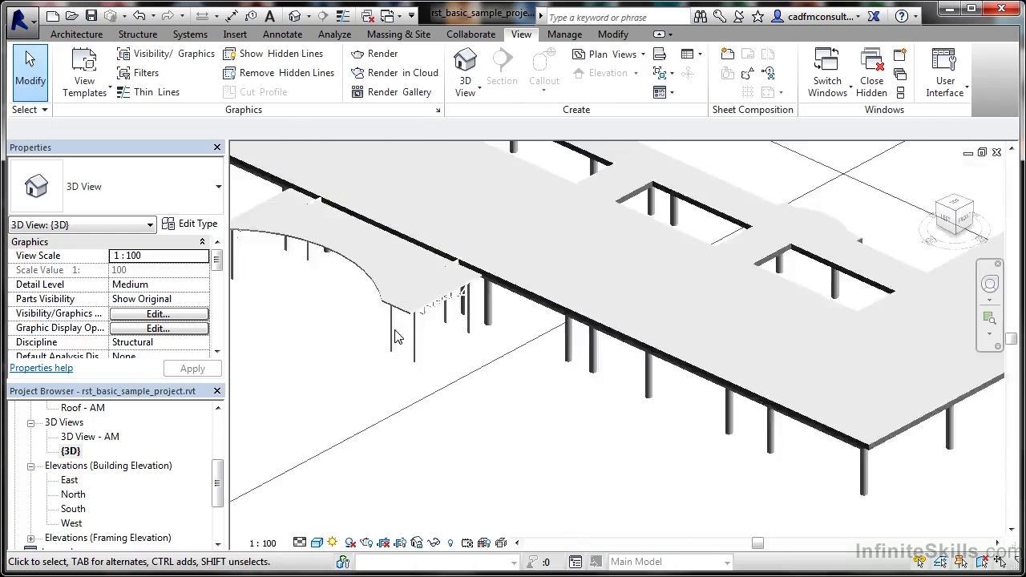
pyautogui.scroll(-5, 399, 335)
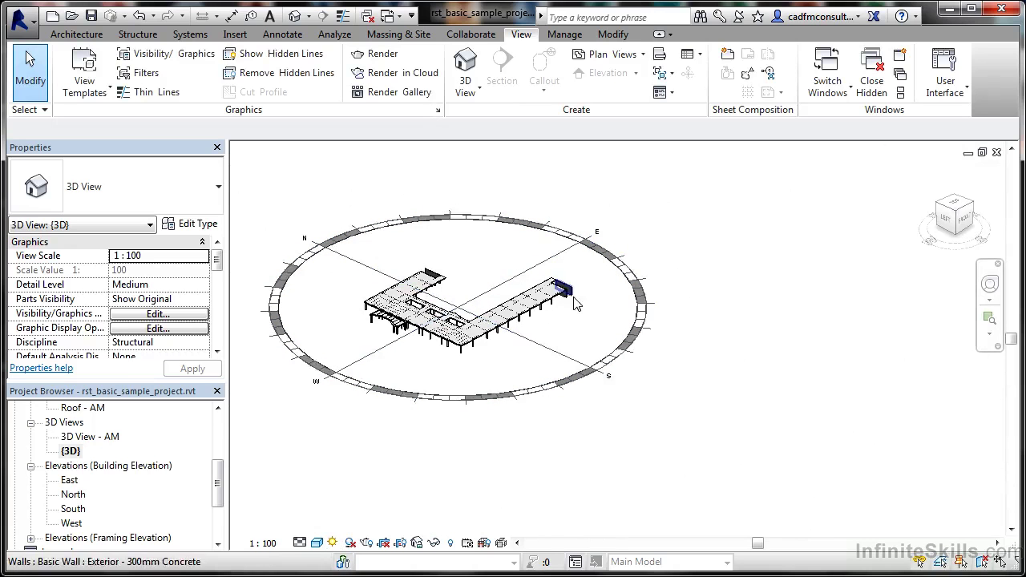
pyautogui.click(333, 547)
pyautogui.click(366, 506)
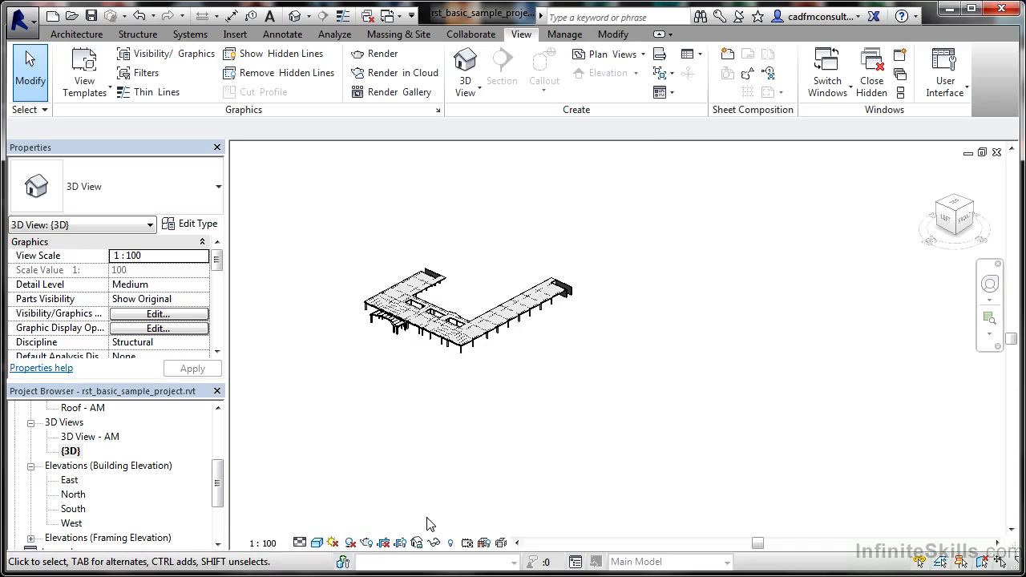
# Turn on shadows and the sun path with current settings, showing the N, E, S, W ring.
pyautogui.scroll(5, 442, 388)
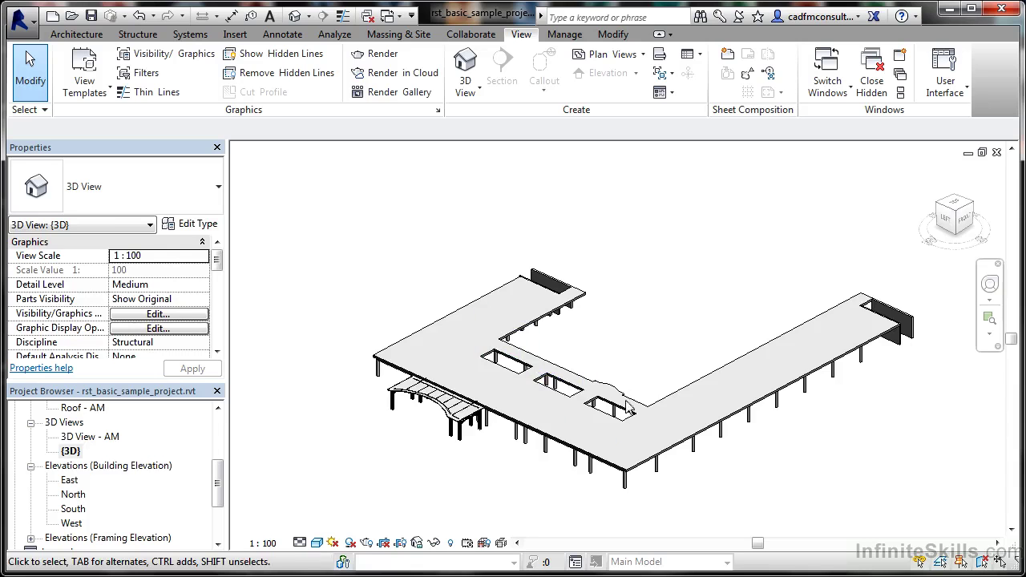
pyautogui.click(350, 544)
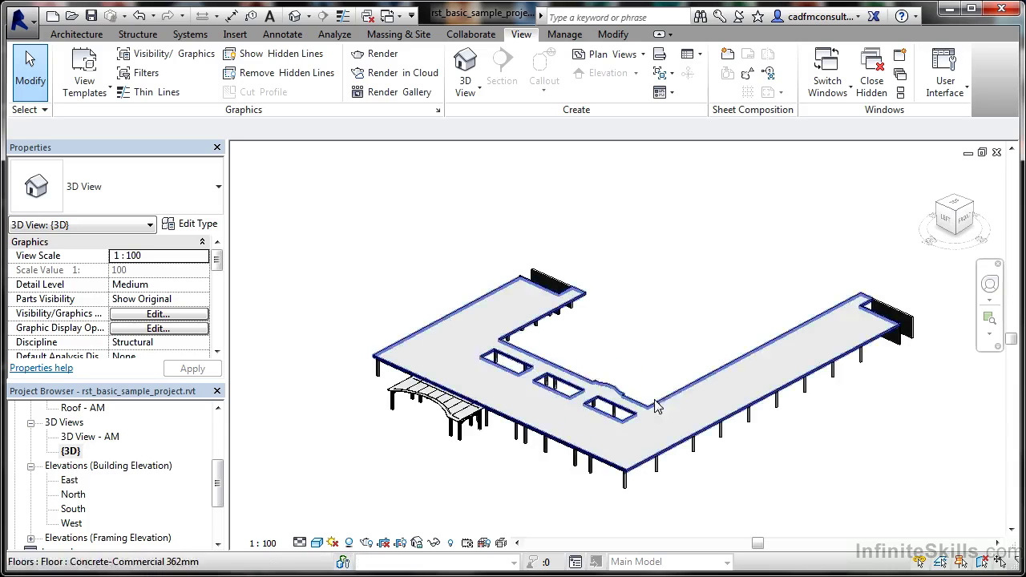
pyautogui.click(334, 542)
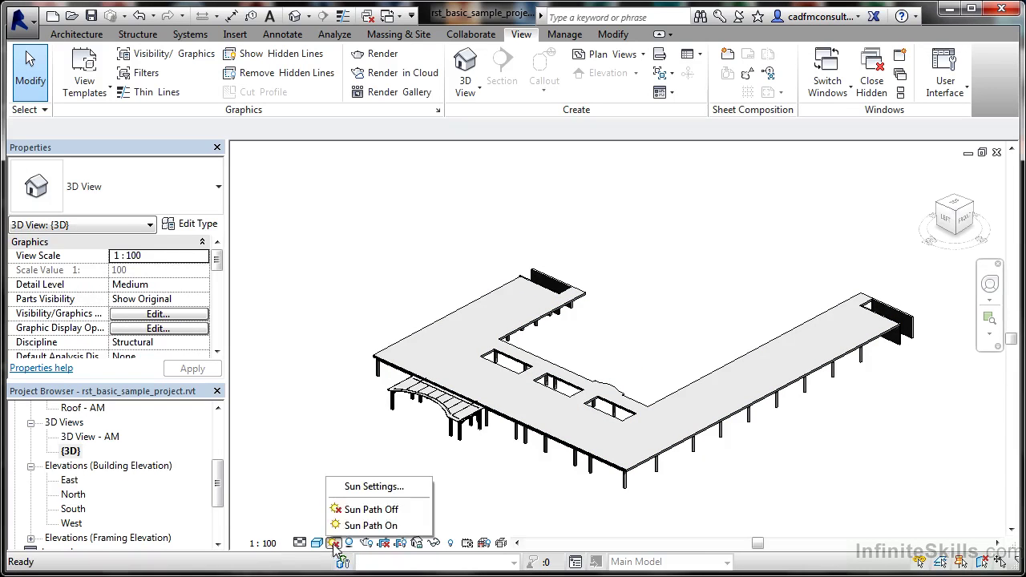
pyautogui.click(349, 525)
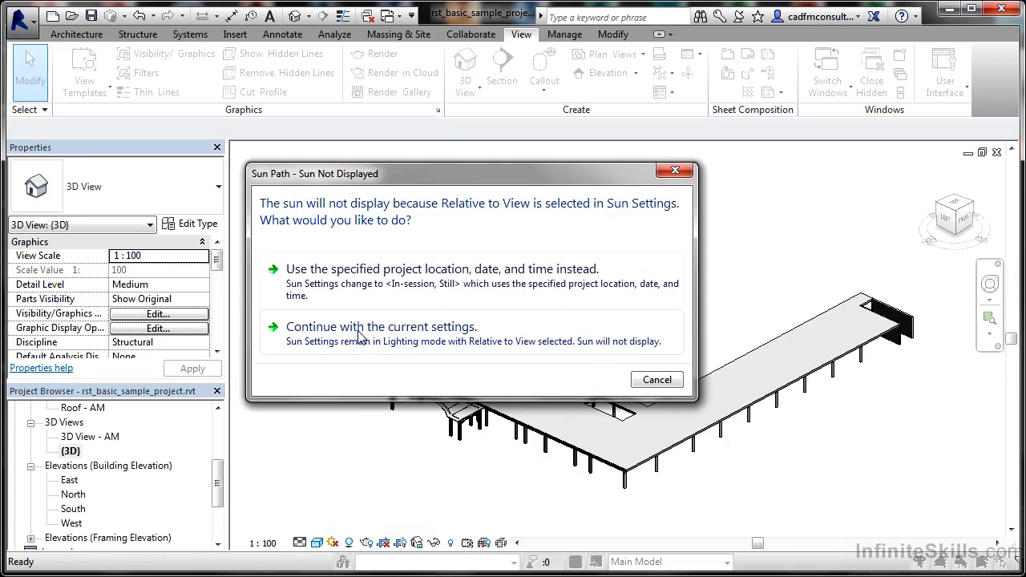
pyautogui.click(357, 336)
pyautogui.scroll(-4, 545, 338)
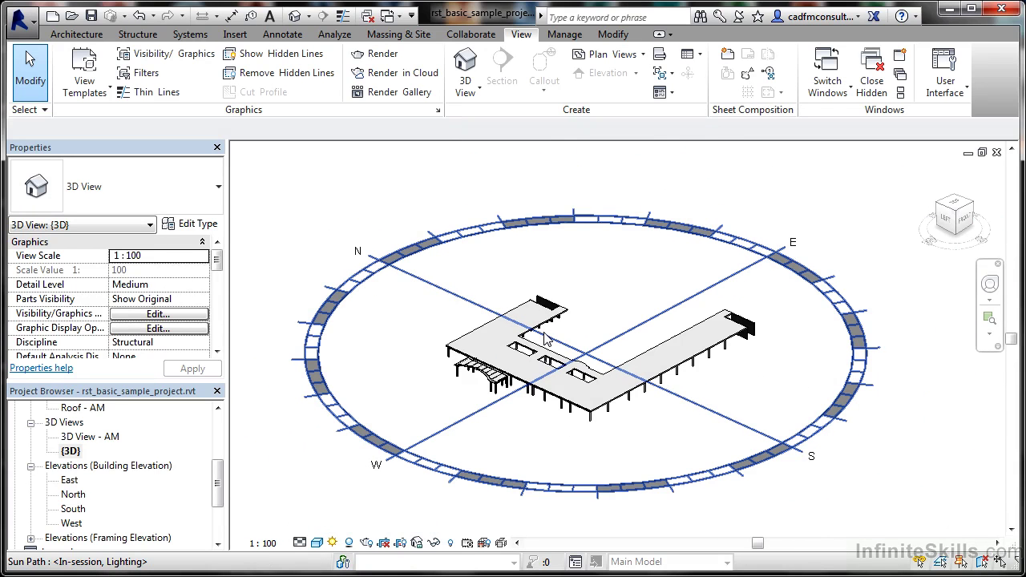
# Apply the Sunlight from Top Right preset in Sun Settings.
pyautogui.click(333, 543)
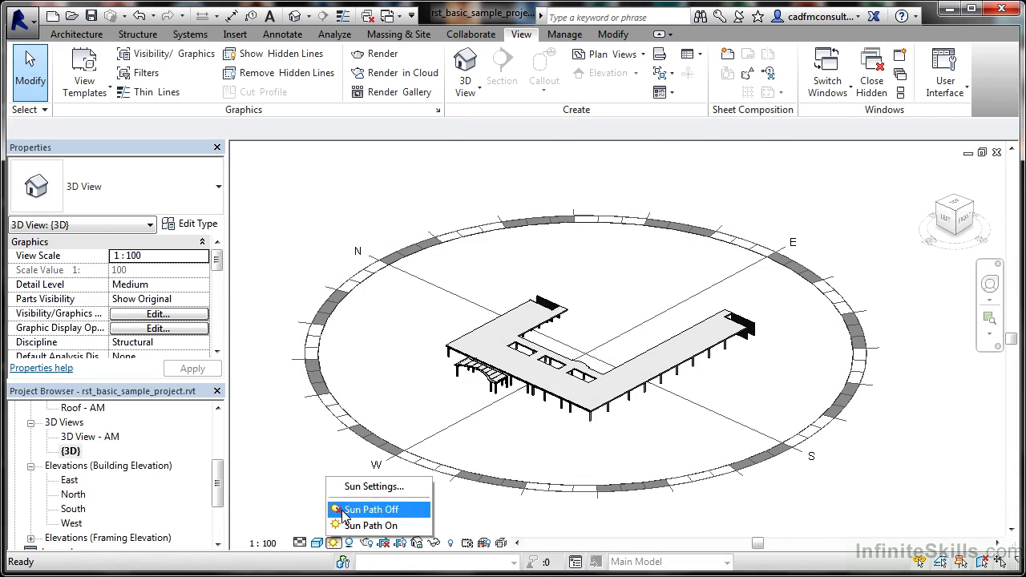
pyautogui.click(356, 487)
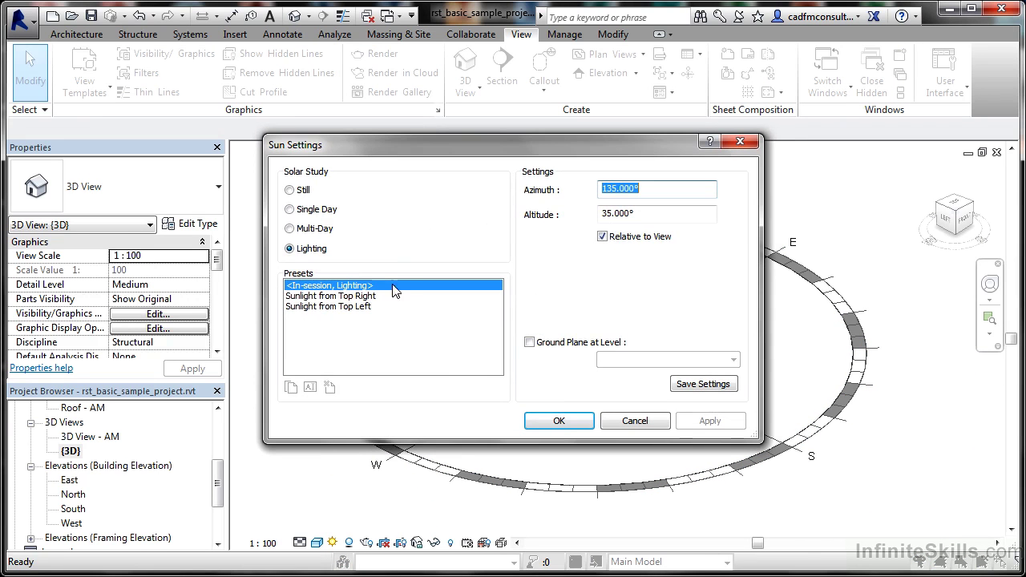
pyautogui.click(367, 295)
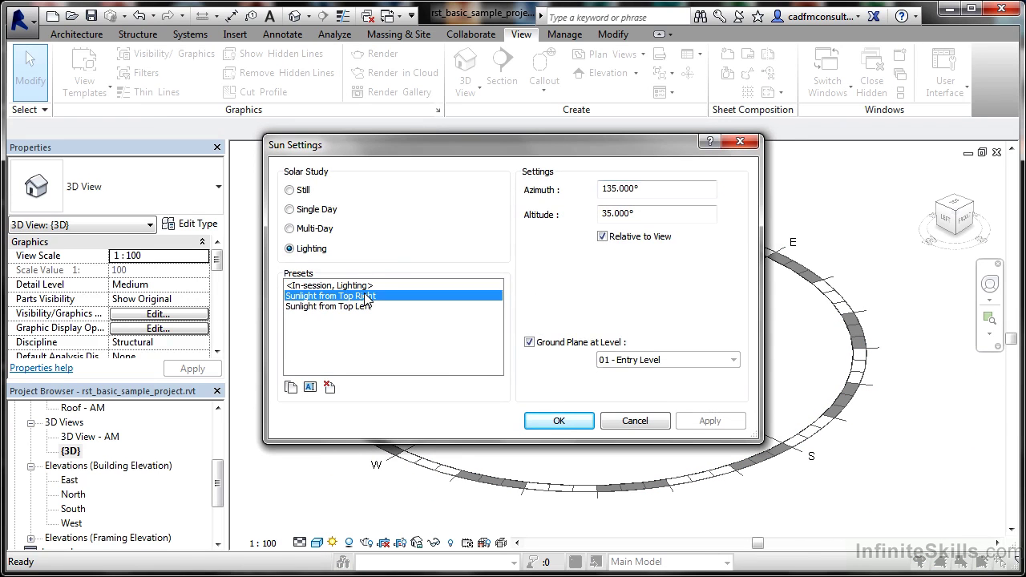
pyautogui.click(553, 421)
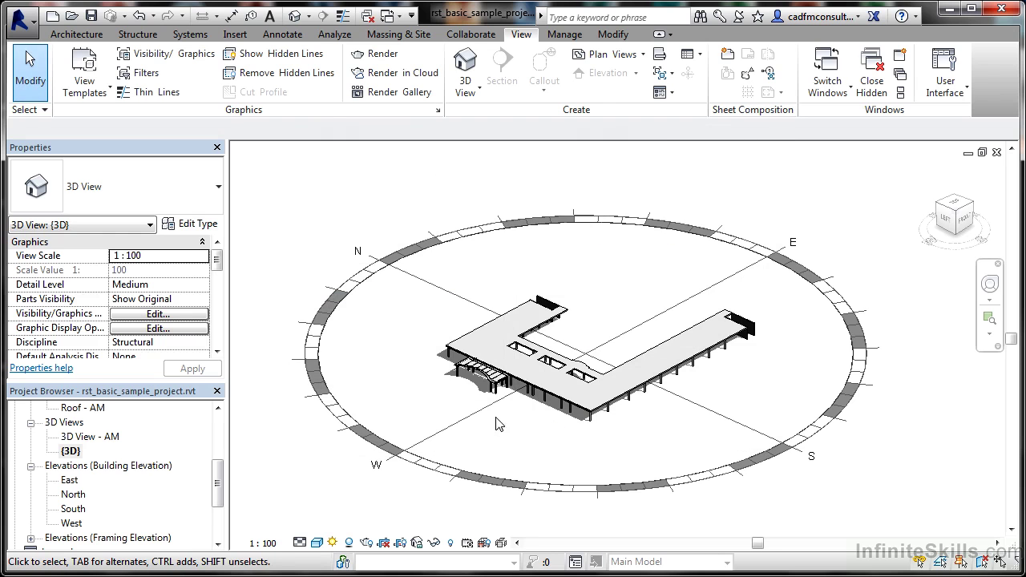
# Turn off shadows and the sun path in the {3D} view.
pyautogui.click(347, 545)
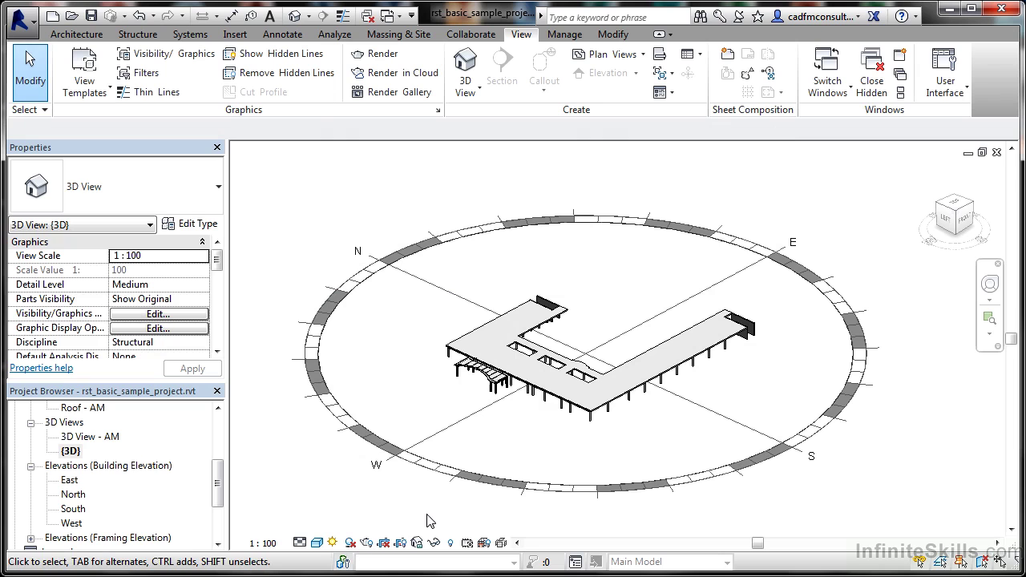
pyautogui.click(333, 544)
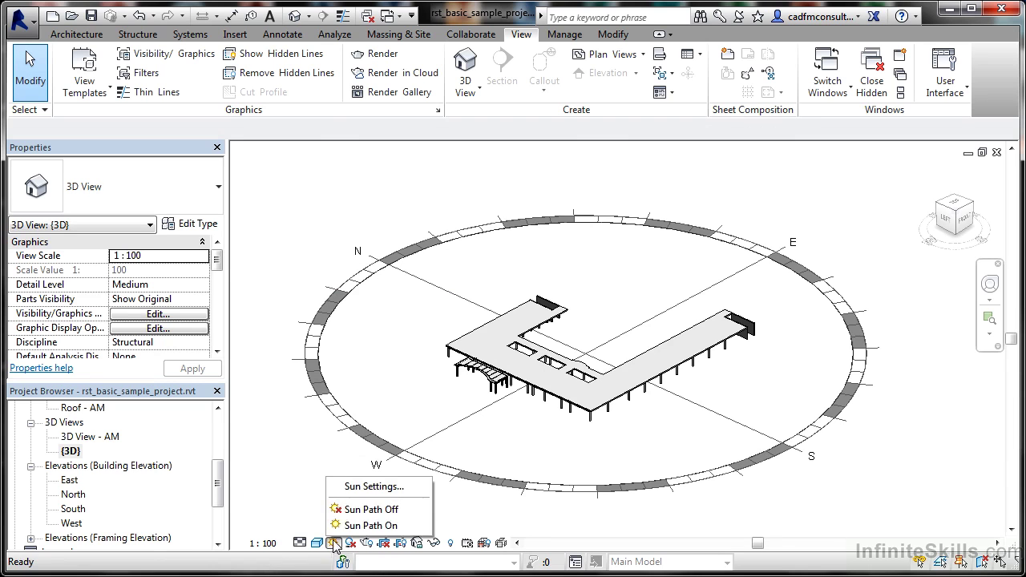
pyautogui.click(368, 511)
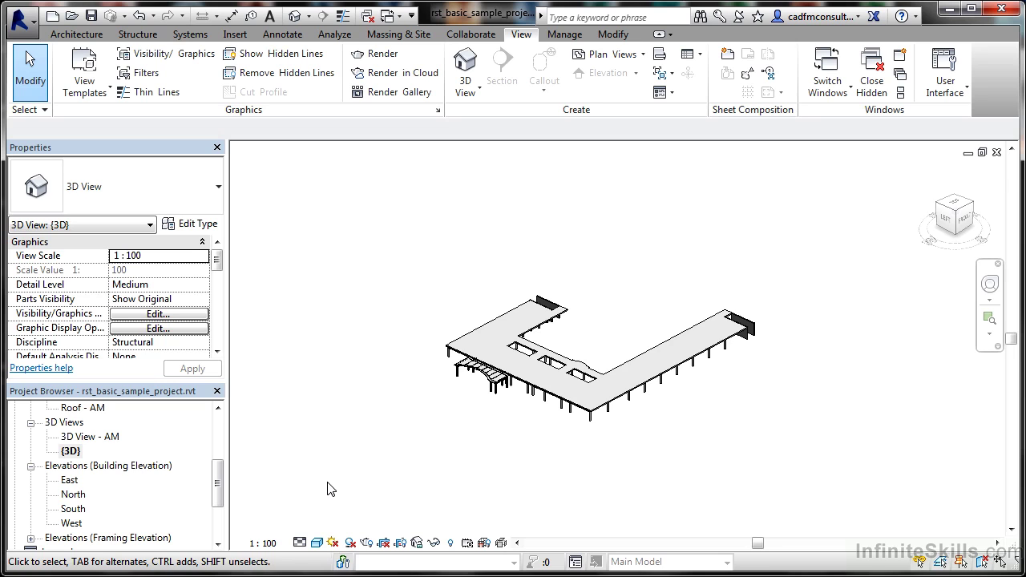
pyautogui.click(367, 543)
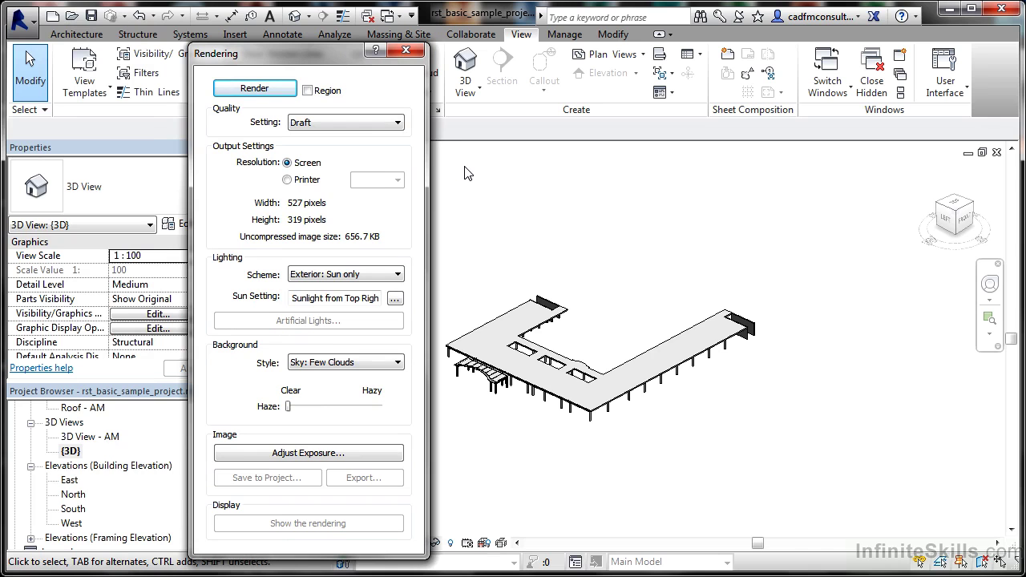
pyautogui.click(407, 50)
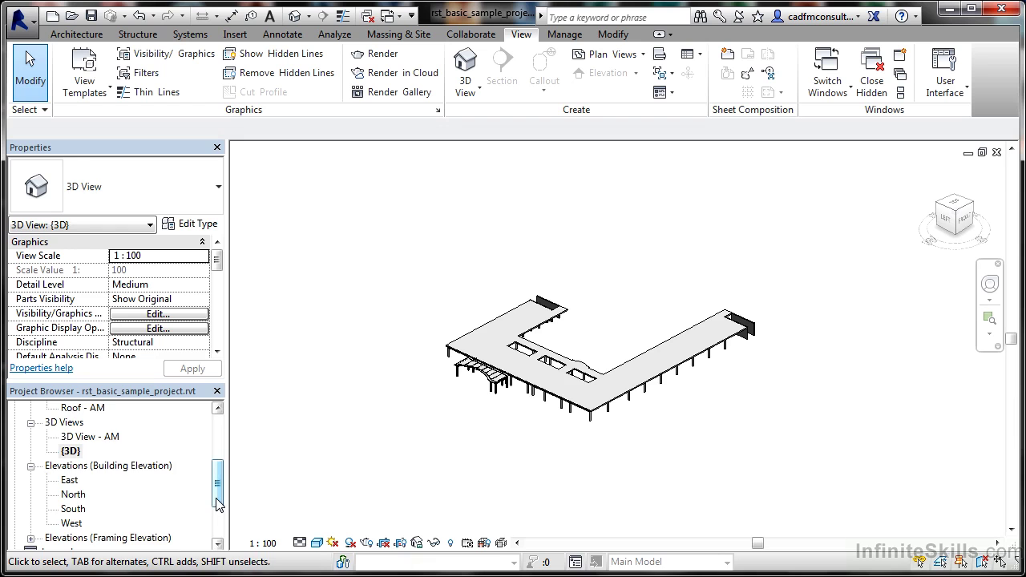
# Open the 01 - Entry Level structural plan from the Project Browser.
pyautogui.moveTo(218, 504); pyautogui.dragTo(217, 453)
pyautogui.click(102, 440)
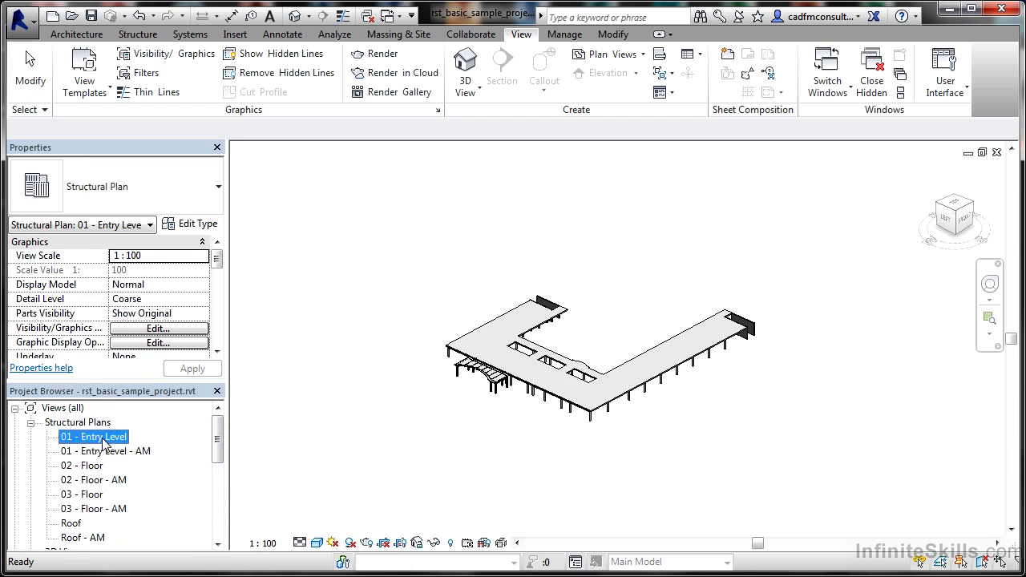
pyautogui.doubleClick(102, 440)
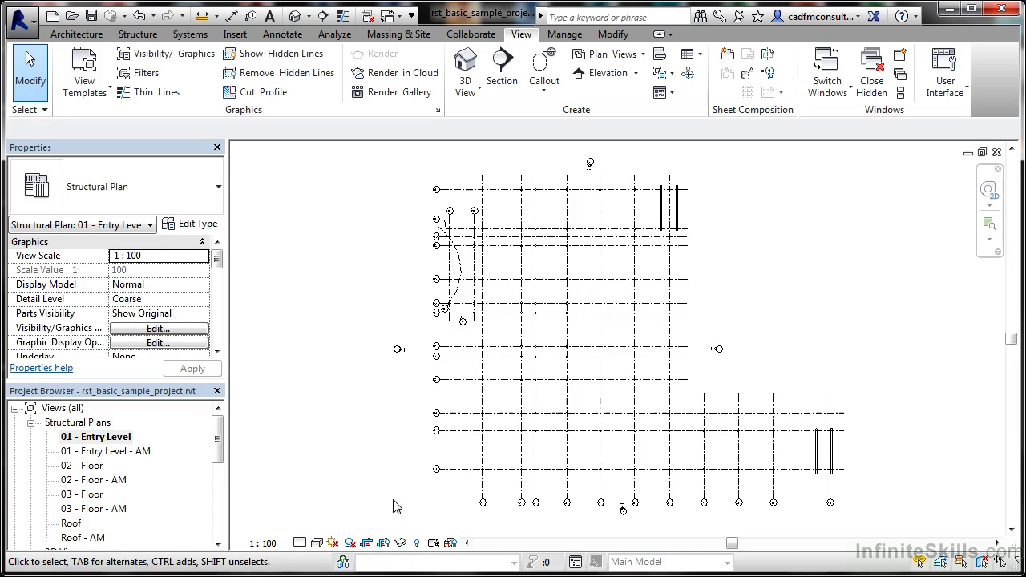
# Zoom out, turn on Show Crop Region, and select the crop boundary around the grid.
pyautogui.scroll(-2, 349, 397)
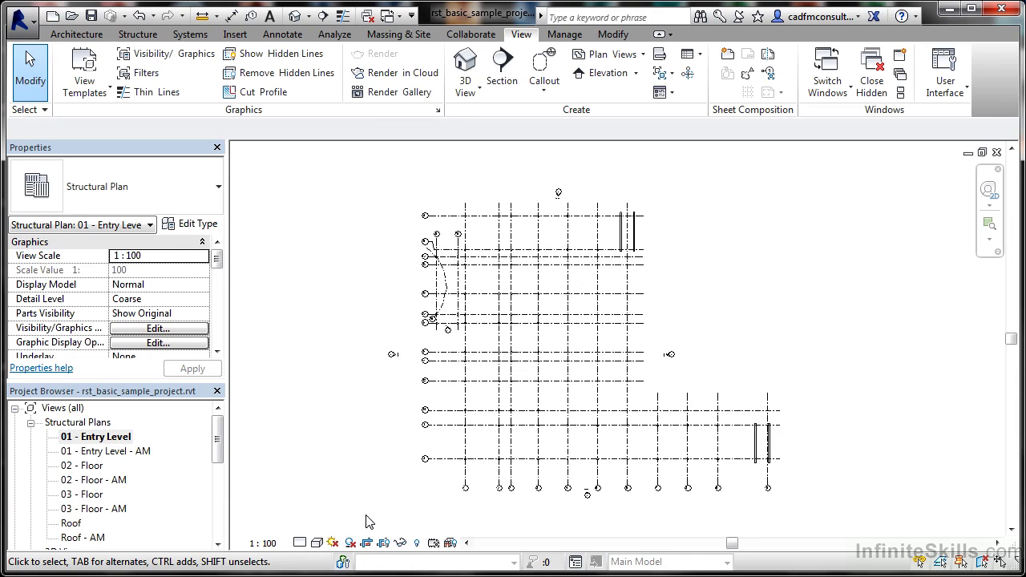
pyautogui.click(384, 543)
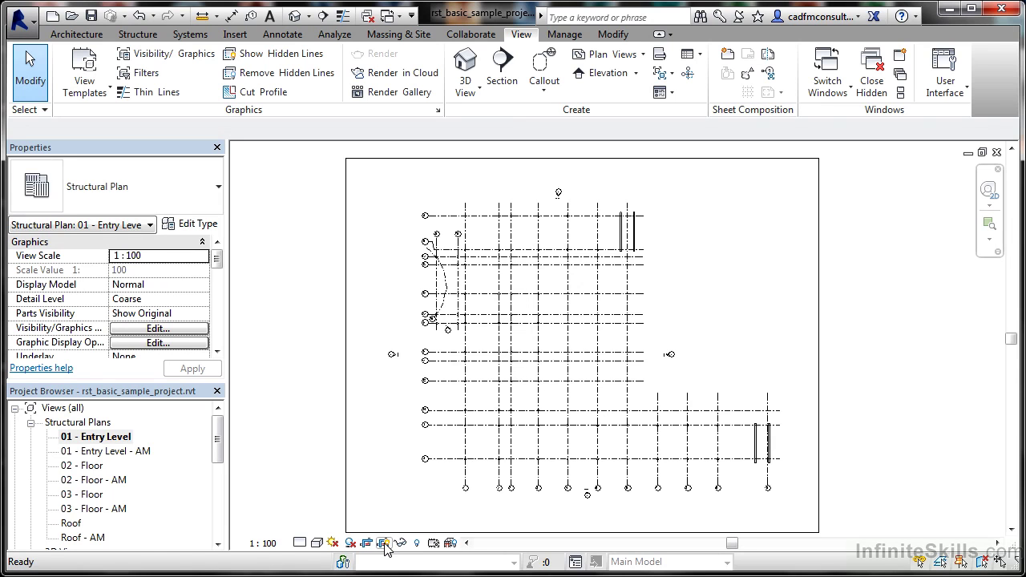
pyautogui.click(344, 411)
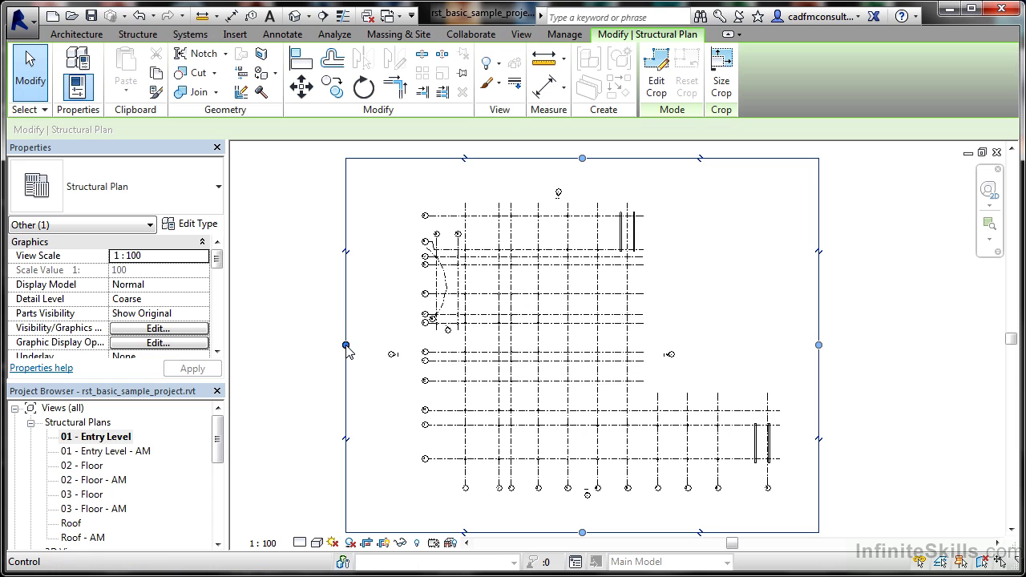
# Drag the crop boundary's left edge inward, then set Do Not Crop View and hide the crop region.
pyautogui.moveTo(346, 346)
pyautogui.mouseDown()
pyautogui.moveTo(480, 345)
pyautogui.moveTo(360, 343)
pyautogui.mouseUp()
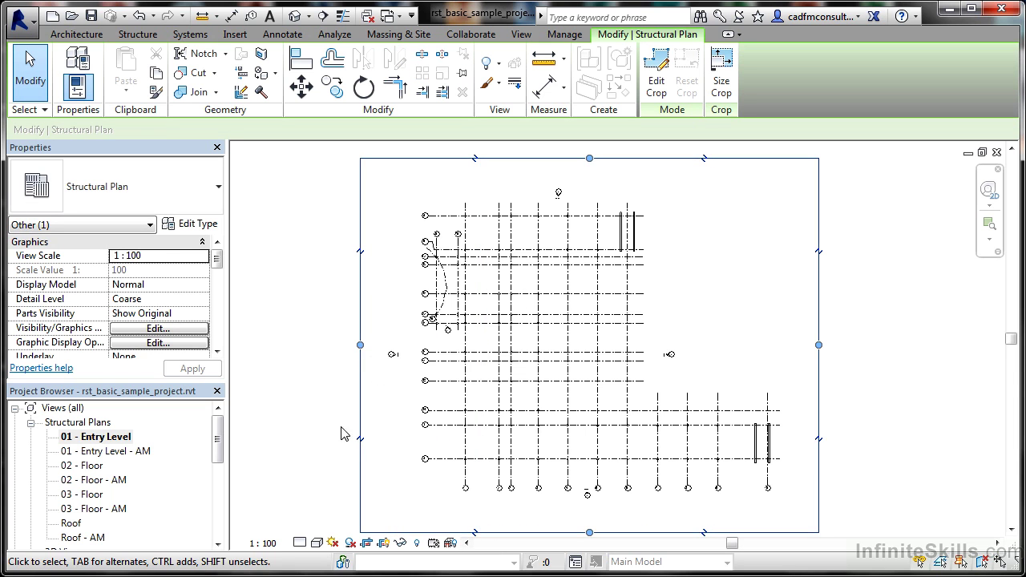
pyautogui.click(366, 544)
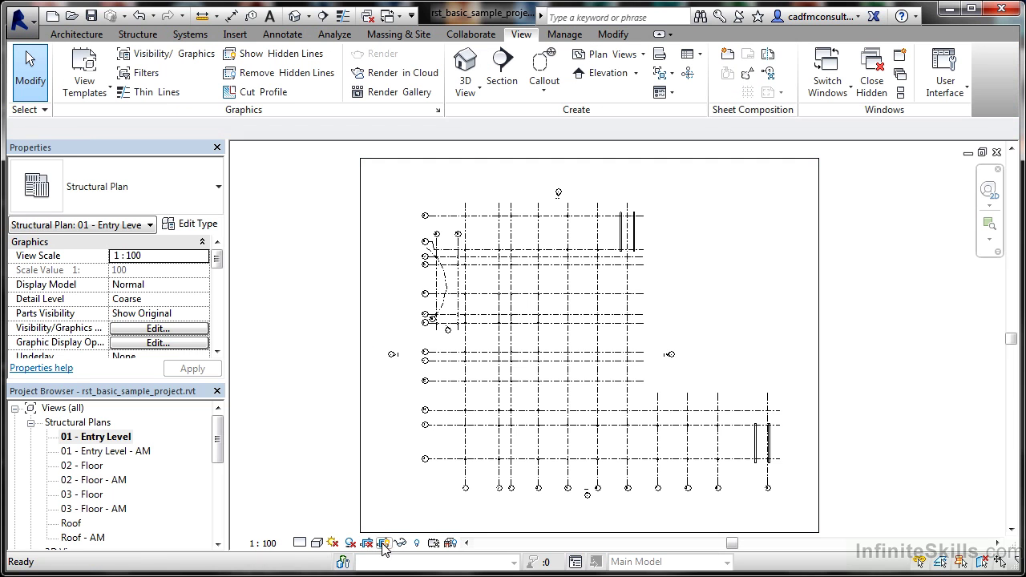
pyautogui.click(384, 545)
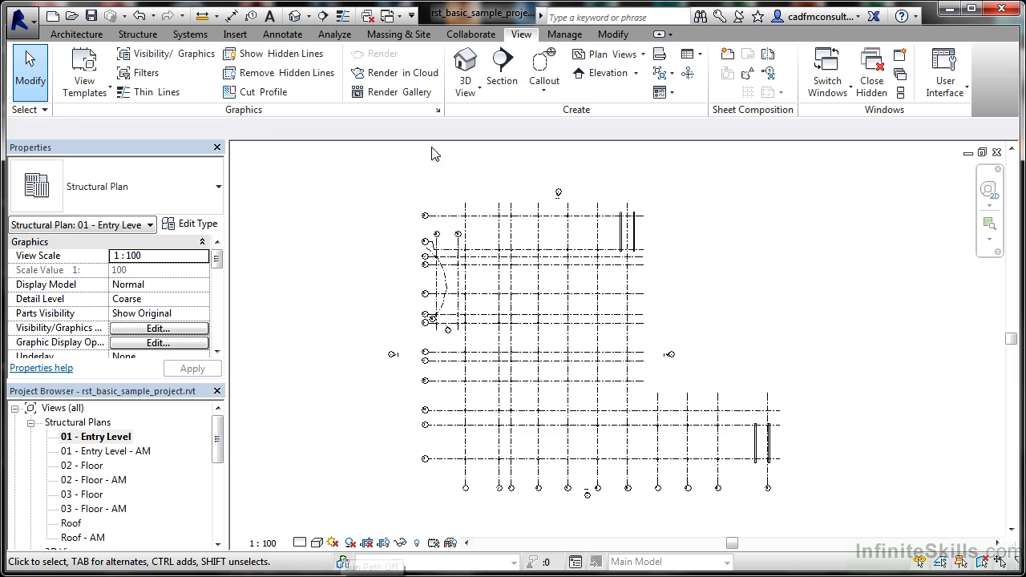
pyautogui.click(401, 543)
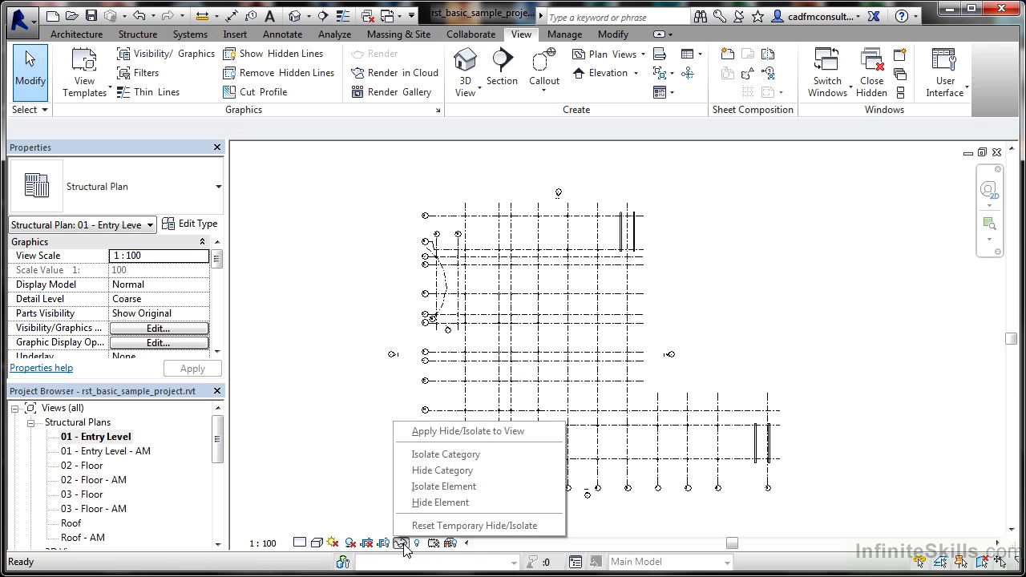
pyautogui.click(371, 516)
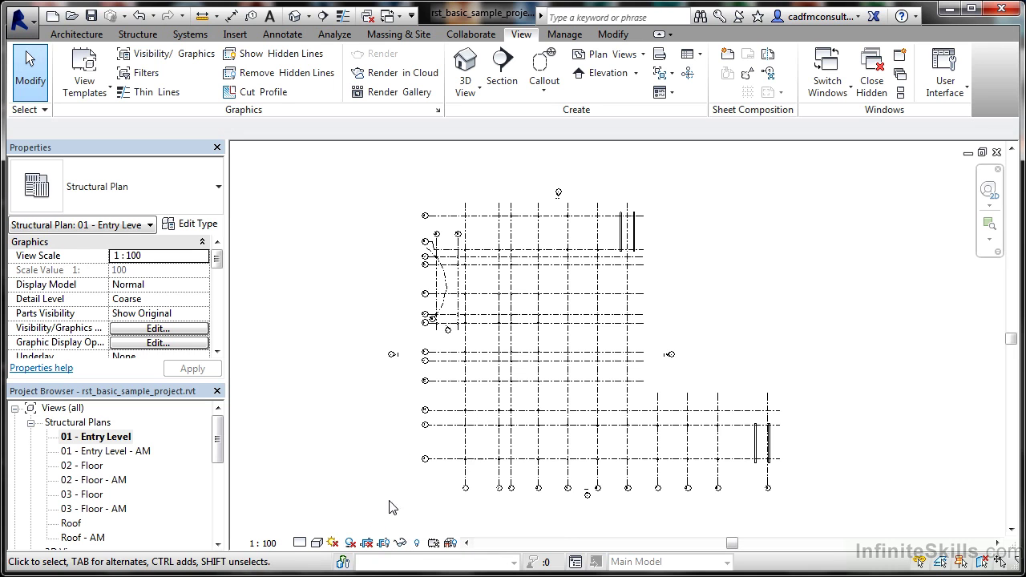
pyautogui.click(467, 447)
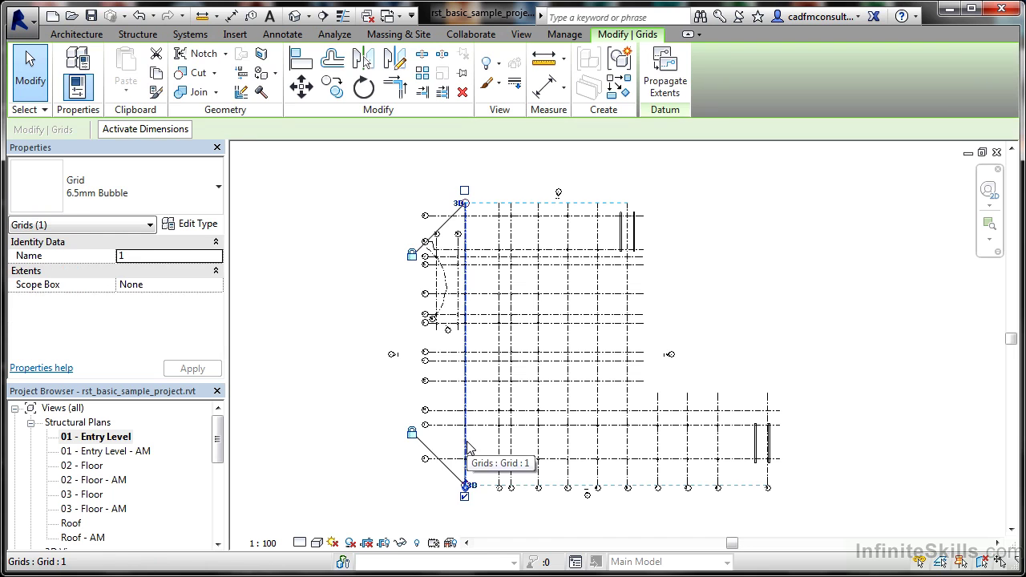
pyautogui.click(401, 543)
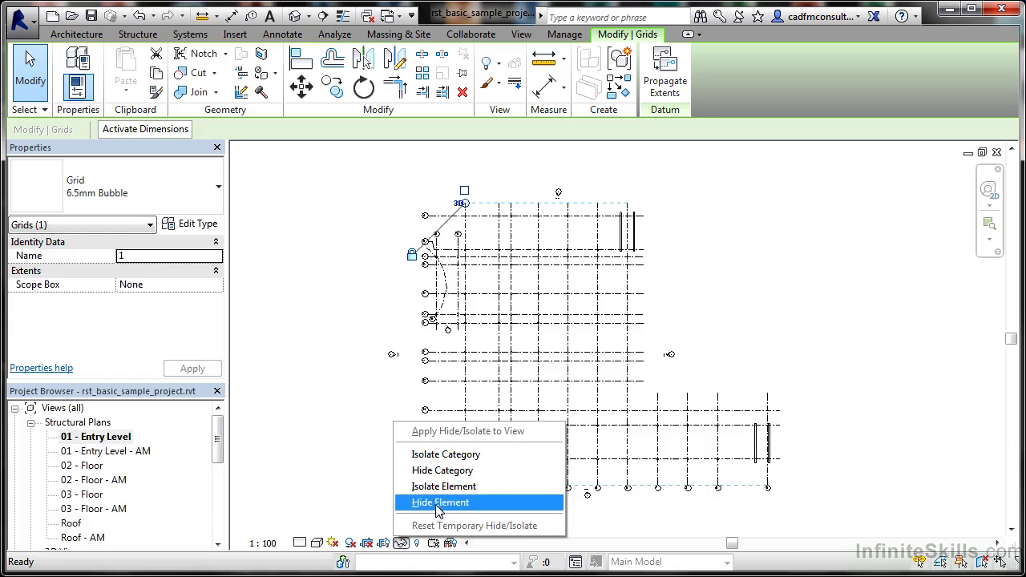
pyautogui.click(440, 490)
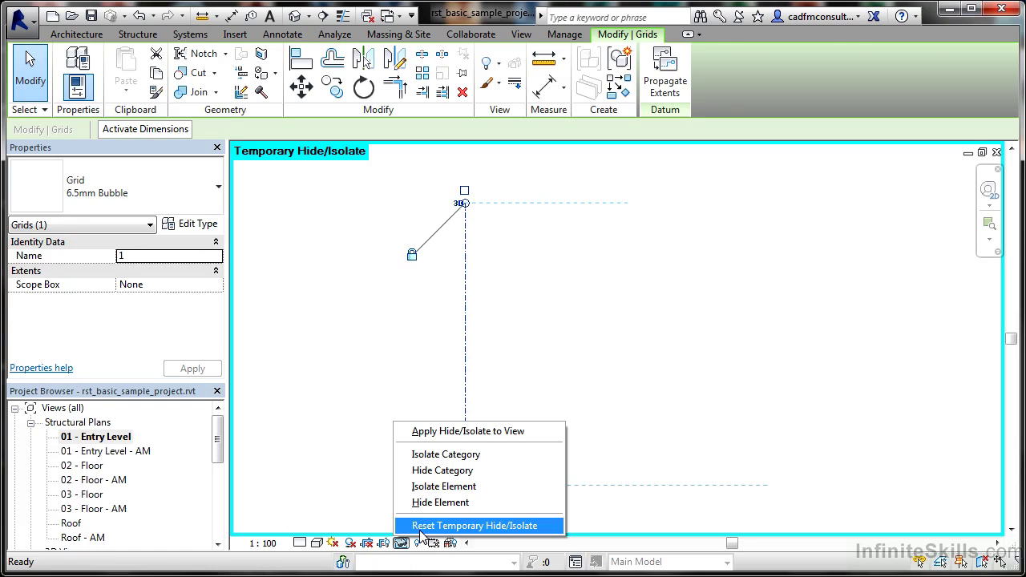
pyautogui.click(423, 525)
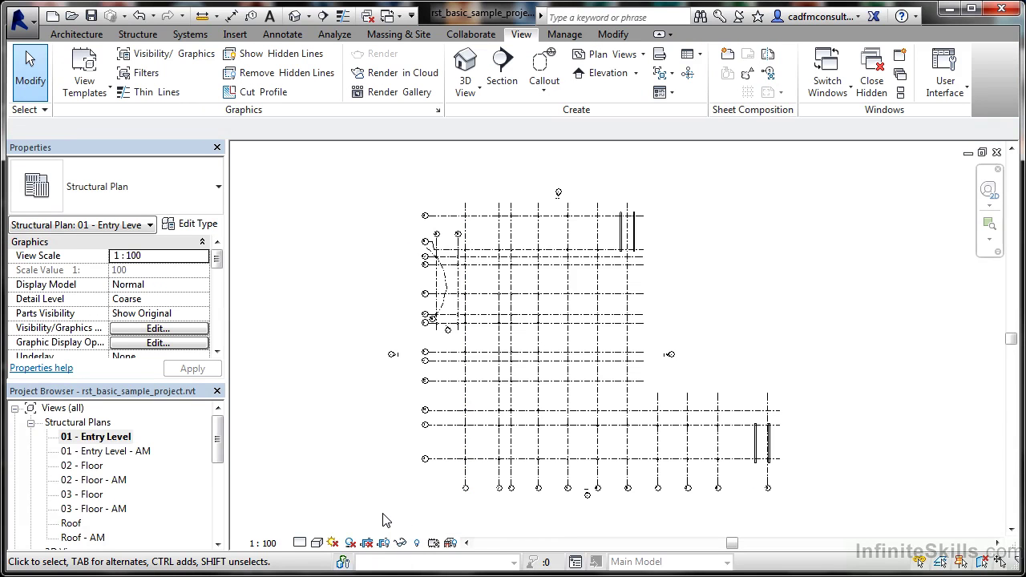
pyautogui.click(416, 543)
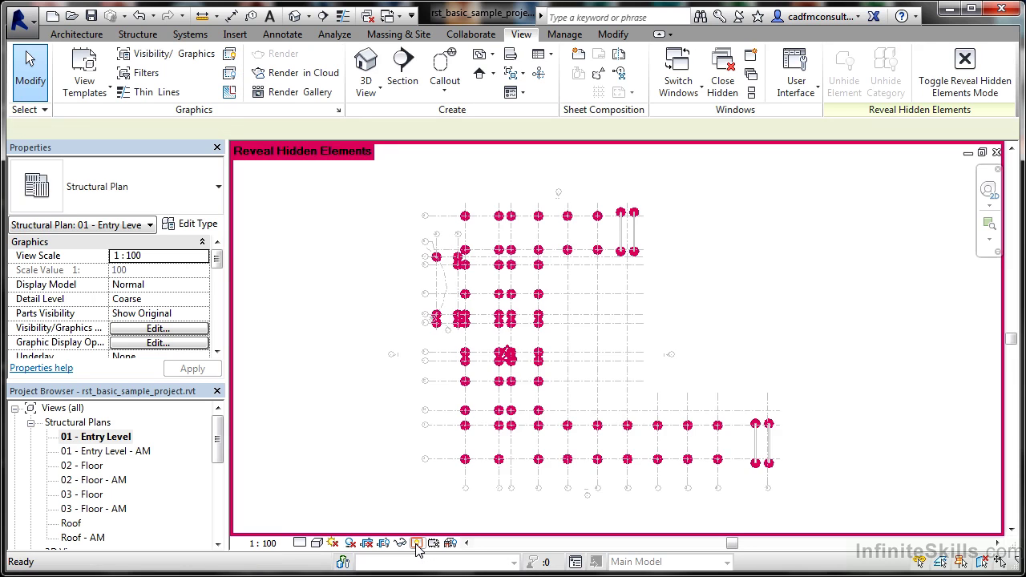
pyautogui.click(417, 543)
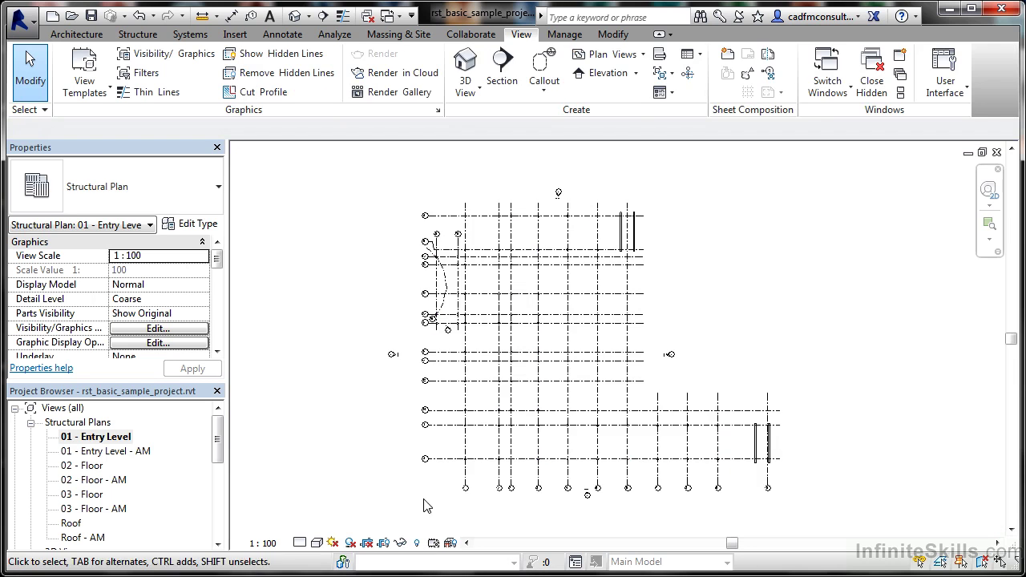
pyautogui.click(465, 439)
pyautogui.rightClick(465, 442)
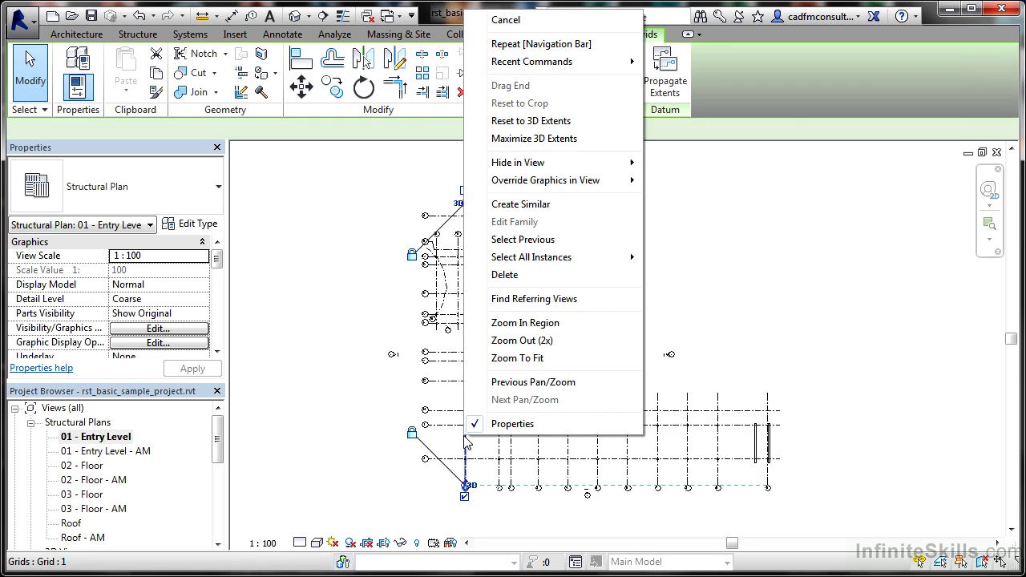
pyautogui.moveTo(553, 164)
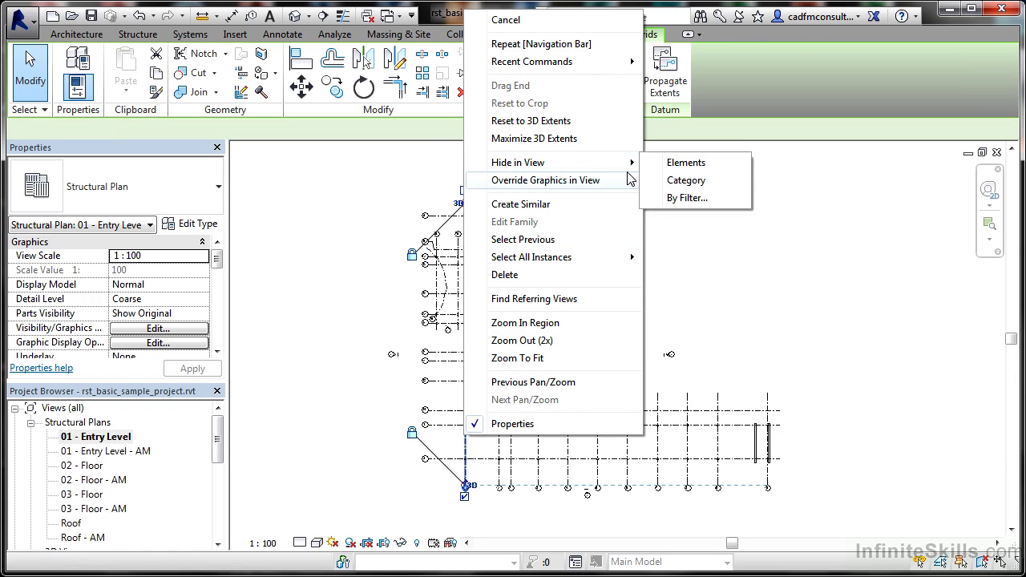
pyautogui.click(685, 181)
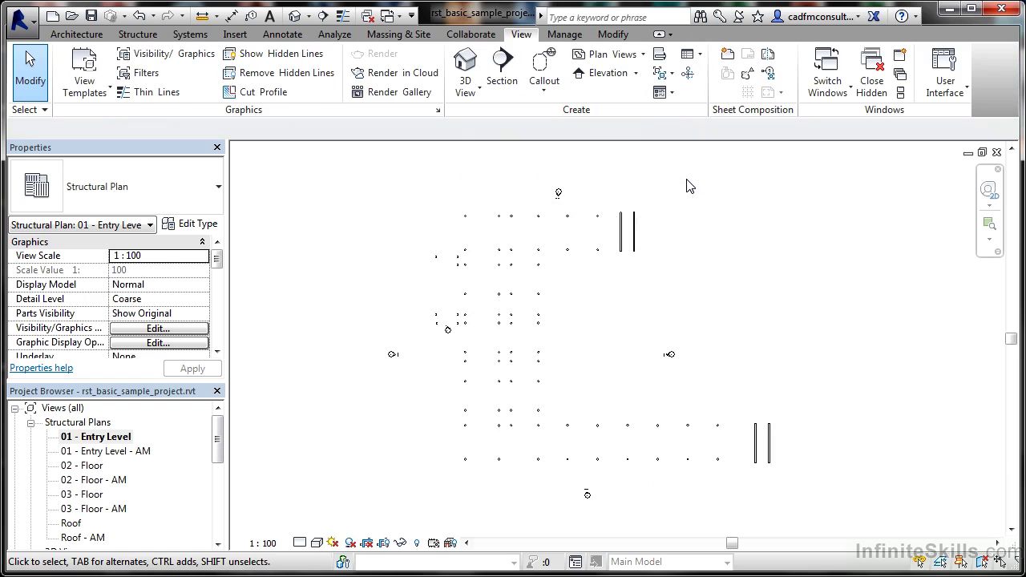
pyautogui.click(416, 543)
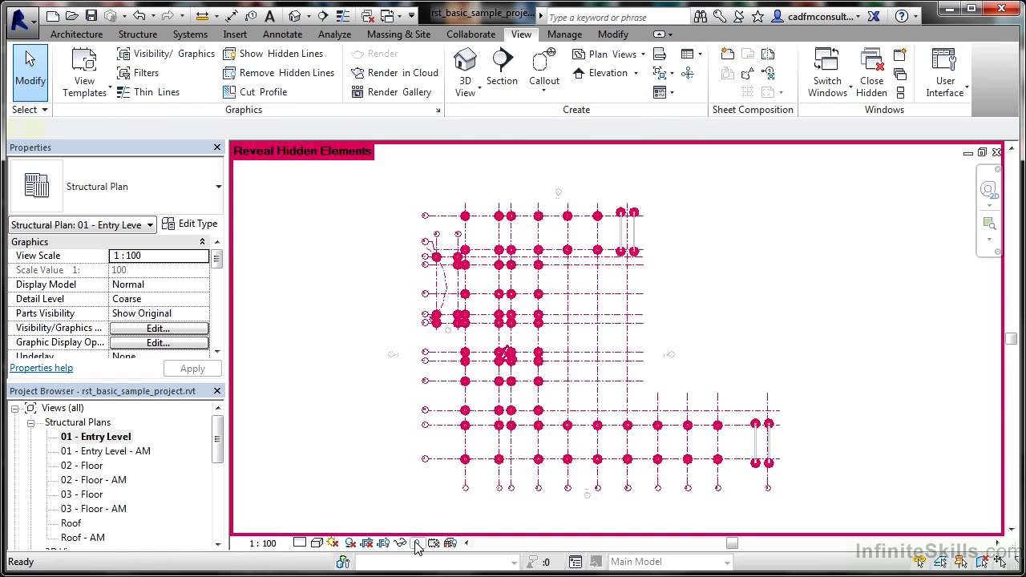
pyautogui.rightClick(467, 487)
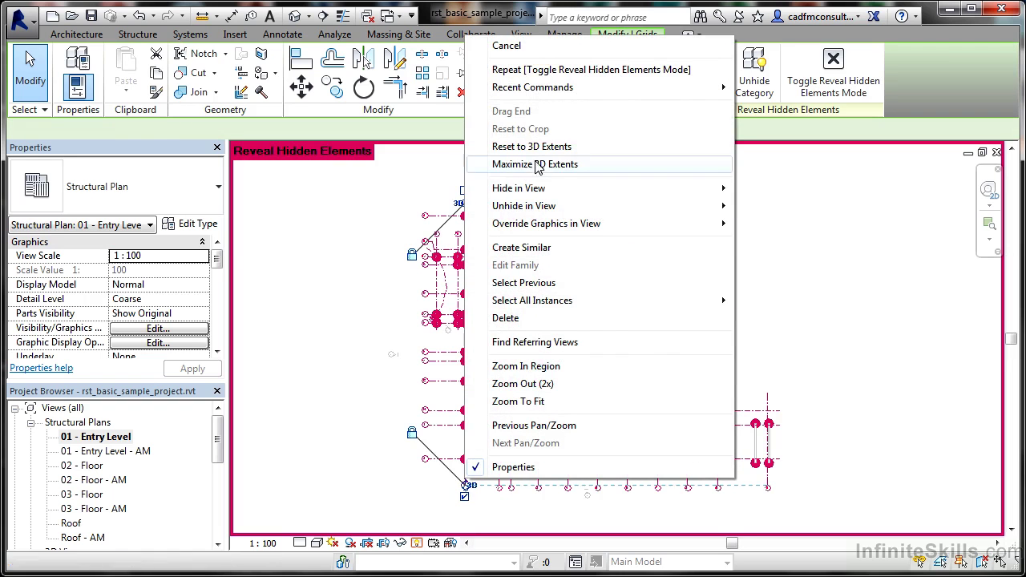
pyautogui.moveTo(545, 208)
pyautogui.click(782, 222)
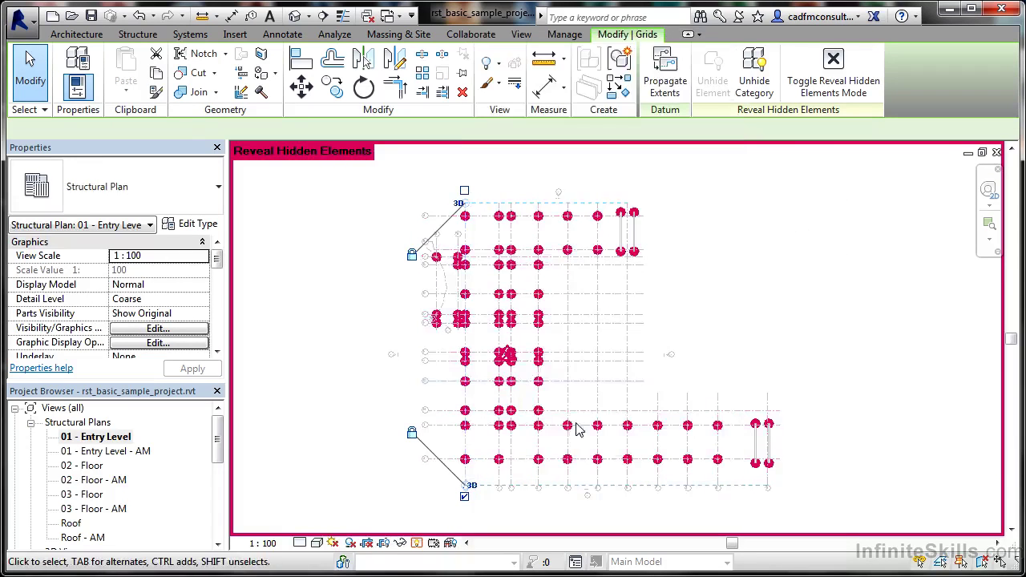
pyautogui.click(418, 543)
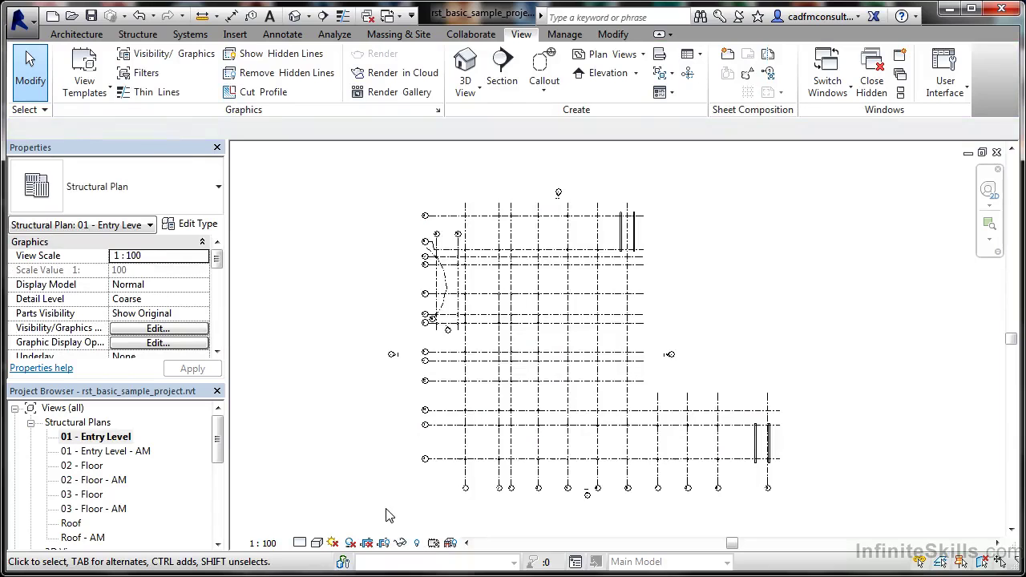